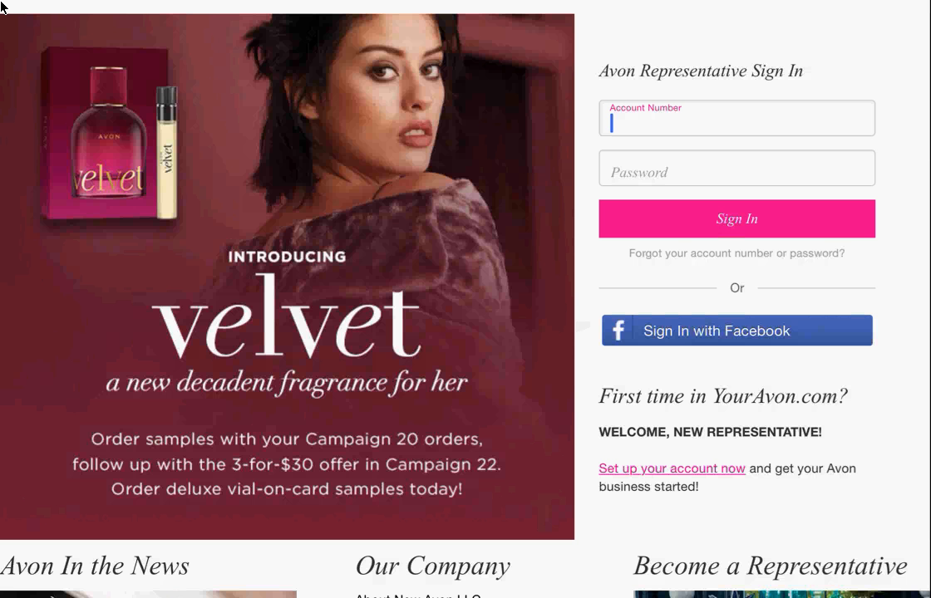
- Sign in to YourAvon.com with the representative's account number and password
key(Tab)
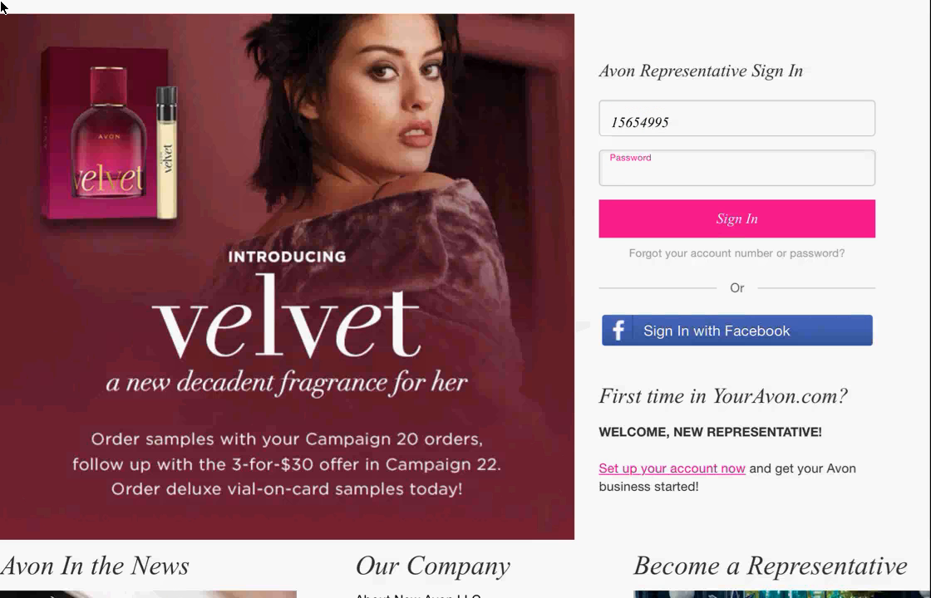
key(Return)
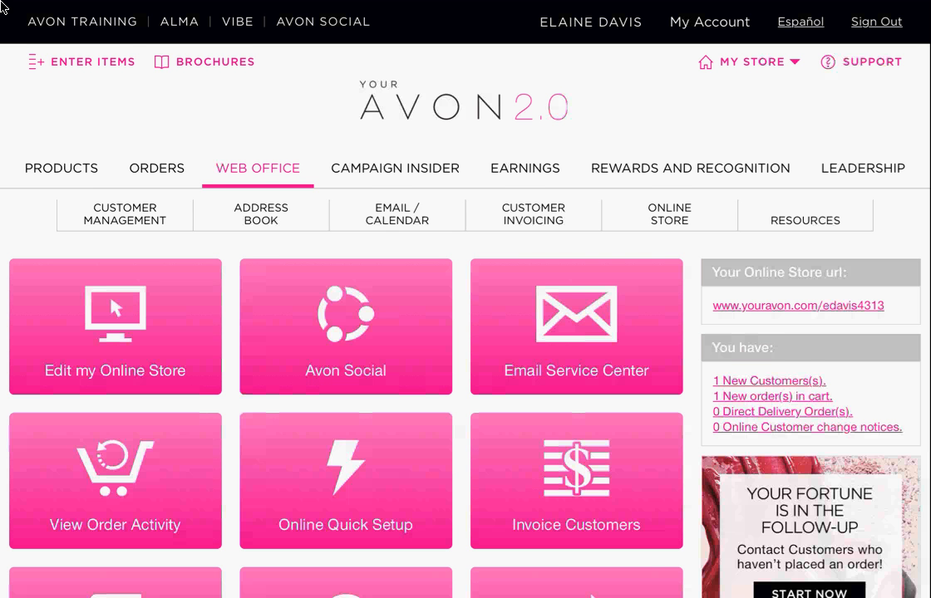
- Scroll up to the Online Store Editor's welcome banner and representative photo
scroll(2, 7, up, 2)
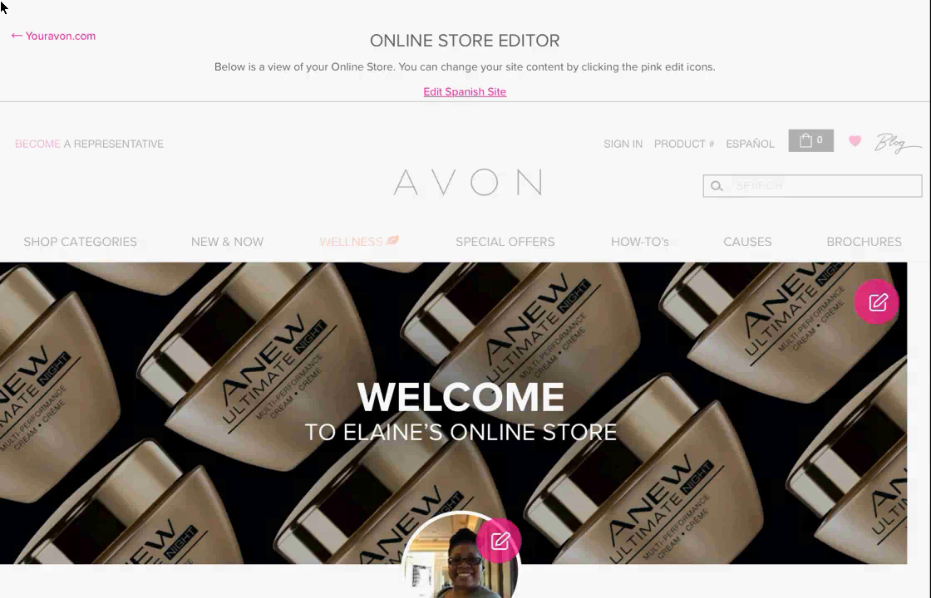
scroll(1, 7, down, 2)
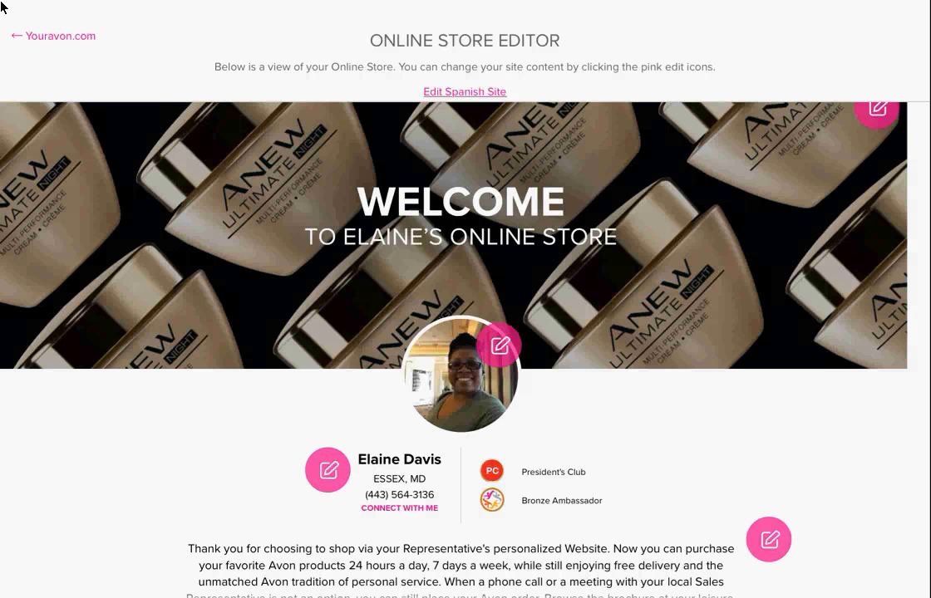
scroll(2, 7, up, 1)
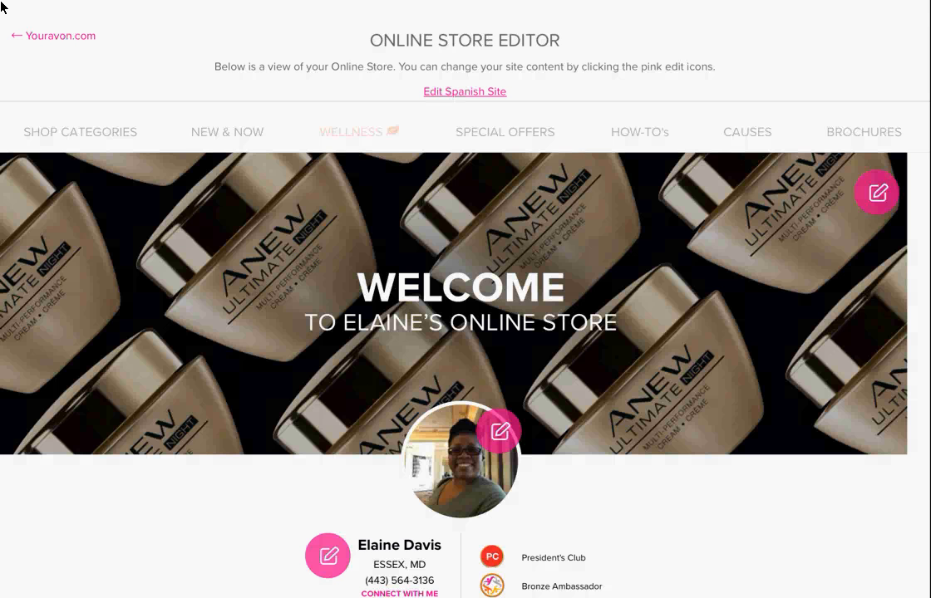
- Swap the welcome banner background for the lipstick-smear image and save the change
click(876, 192)
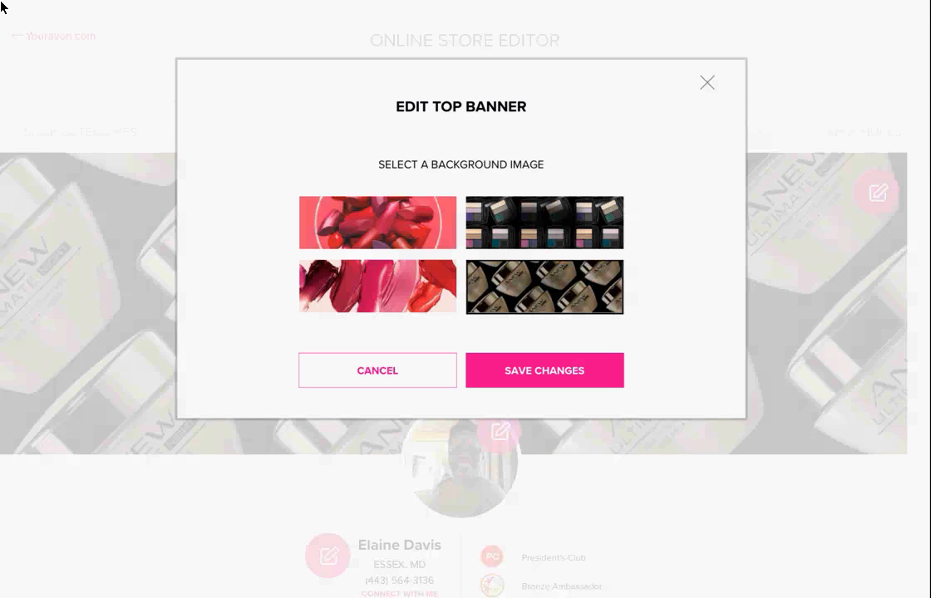
scroll(461, 282, down, 1)
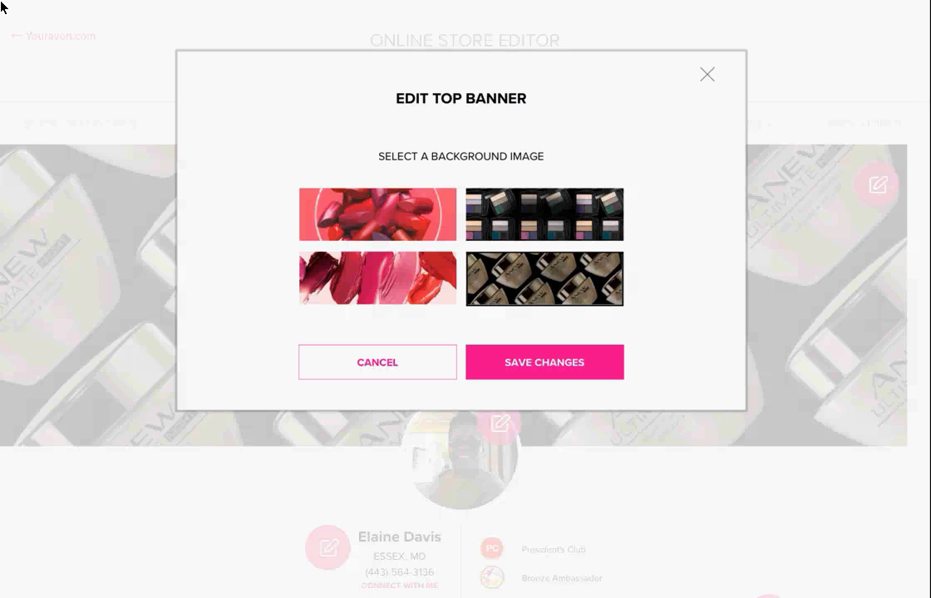
click(378, 279)
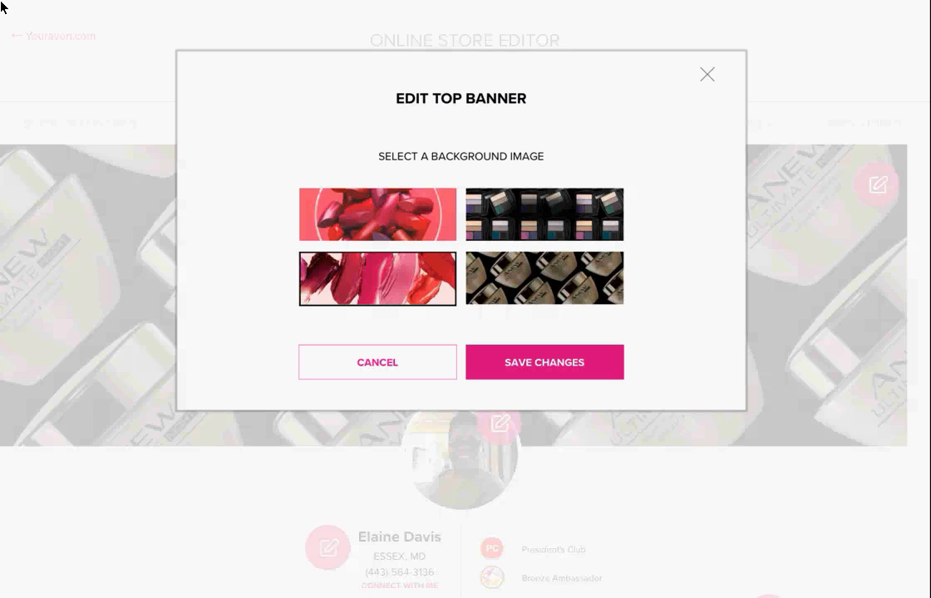
click(545, 363)
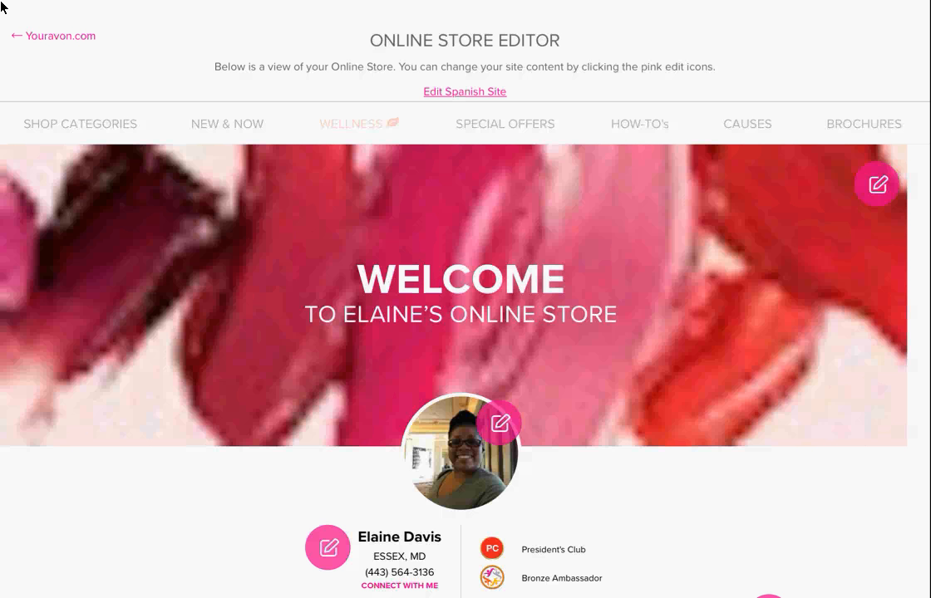
- Scroll down past Best Sellers to the store's left content spot
scroll(2, 6, down, 3)
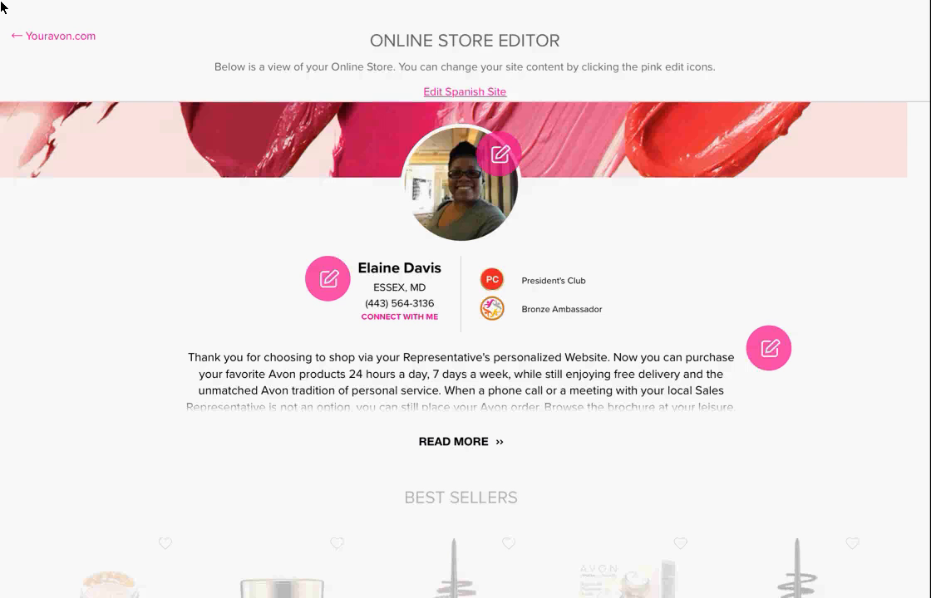
scroll(2, 8, down, 2)
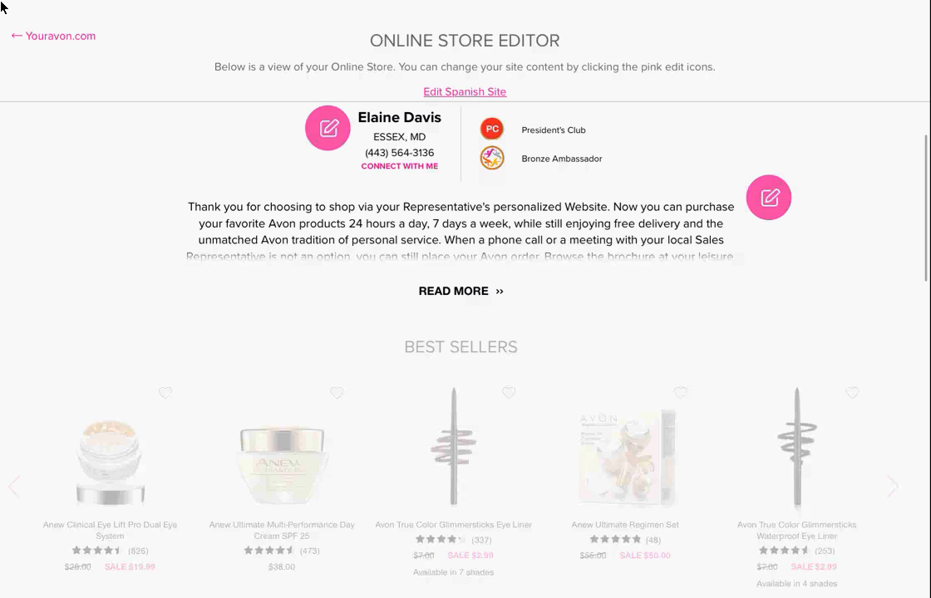
scroll(2, 8, up, 1)
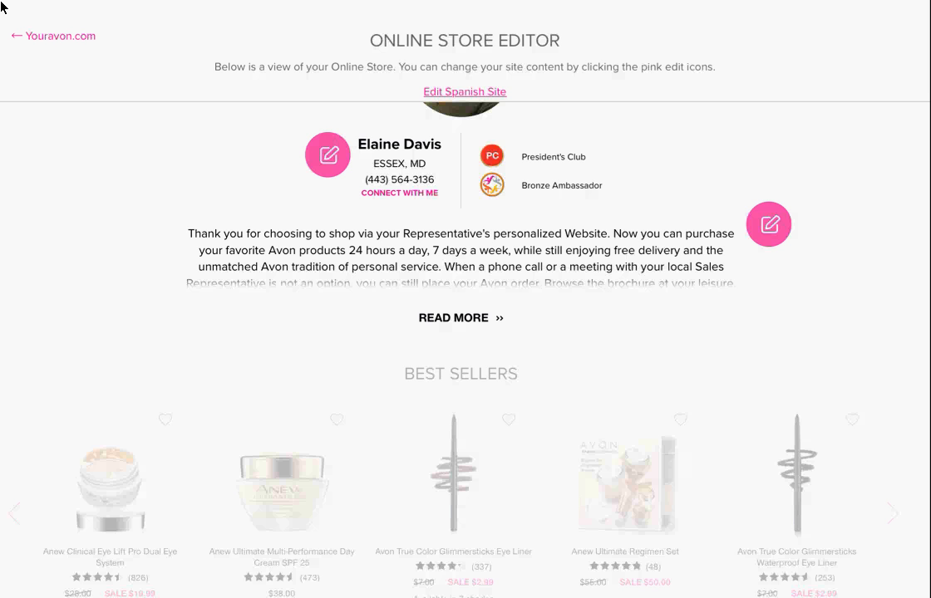
scroll(1, 6, down, 2)
scroll(1, 6, down, 5)
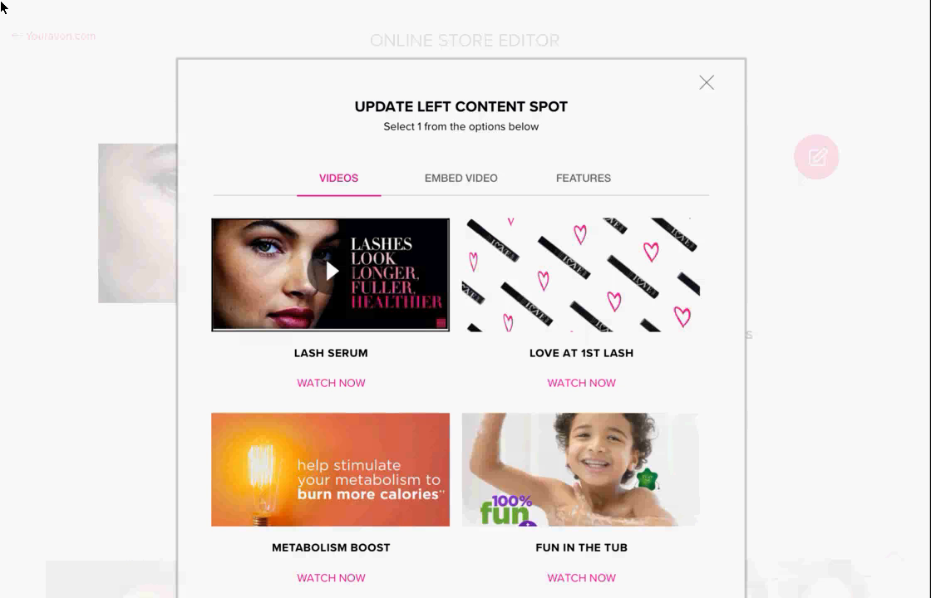
- Check the Embed Video form, then view the Features: Vitamin Finder, Skin Care Finder, All 7 for $19.99
scroll(2, 2, down, 2)
scroll(2, 3, down, 1)
scroll(2, 2, up, 1)
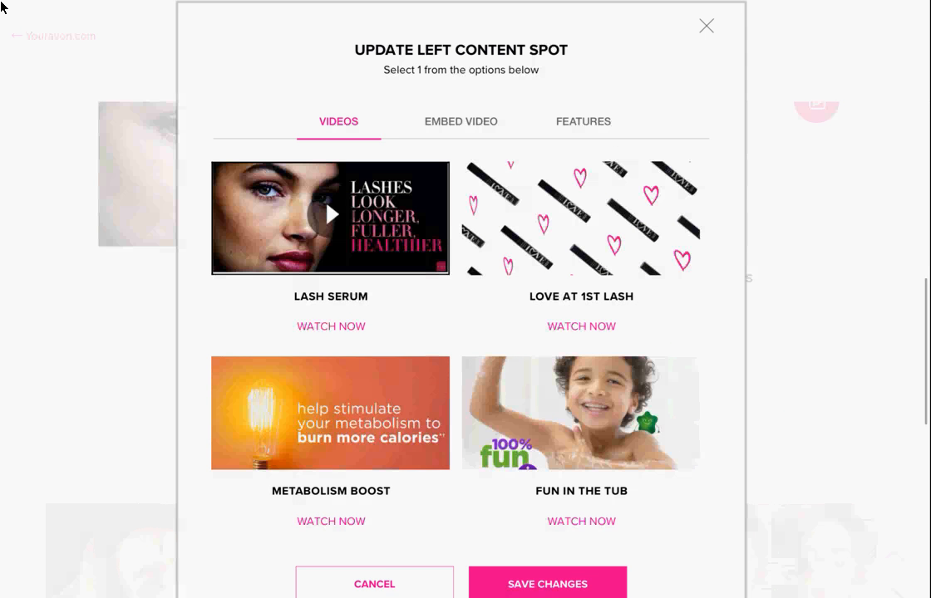
scroll(1, 3, down, 1)
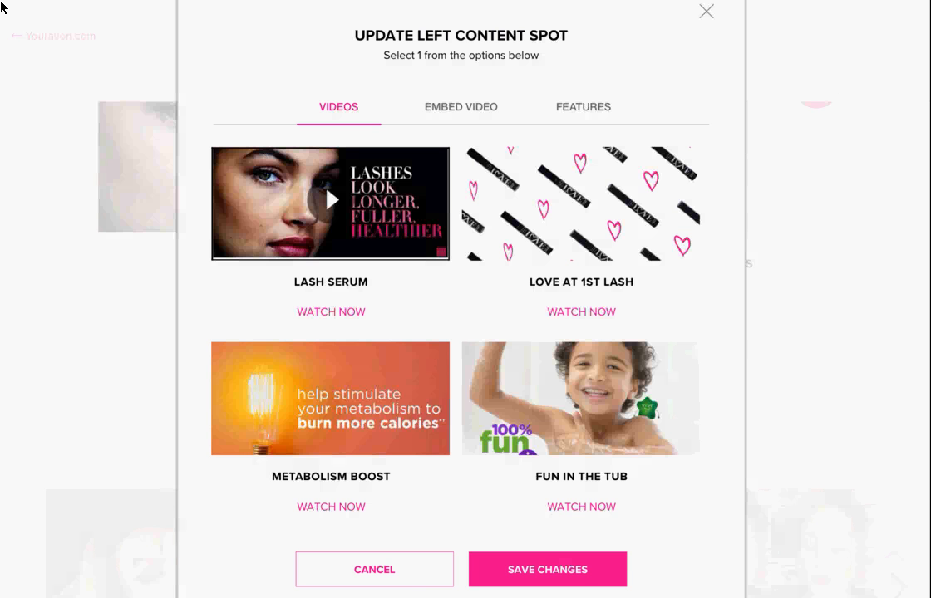
click(460, 106)
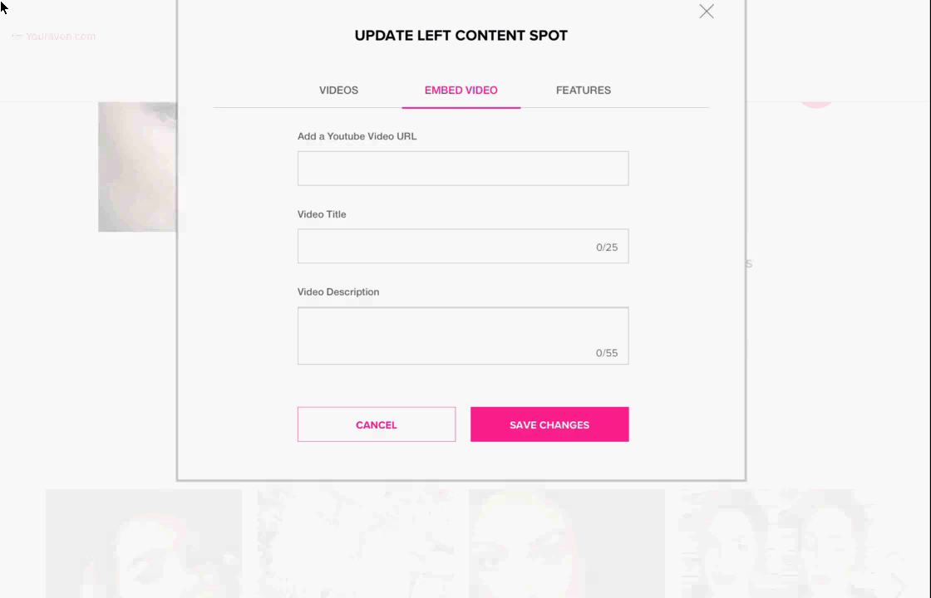
key(Left)
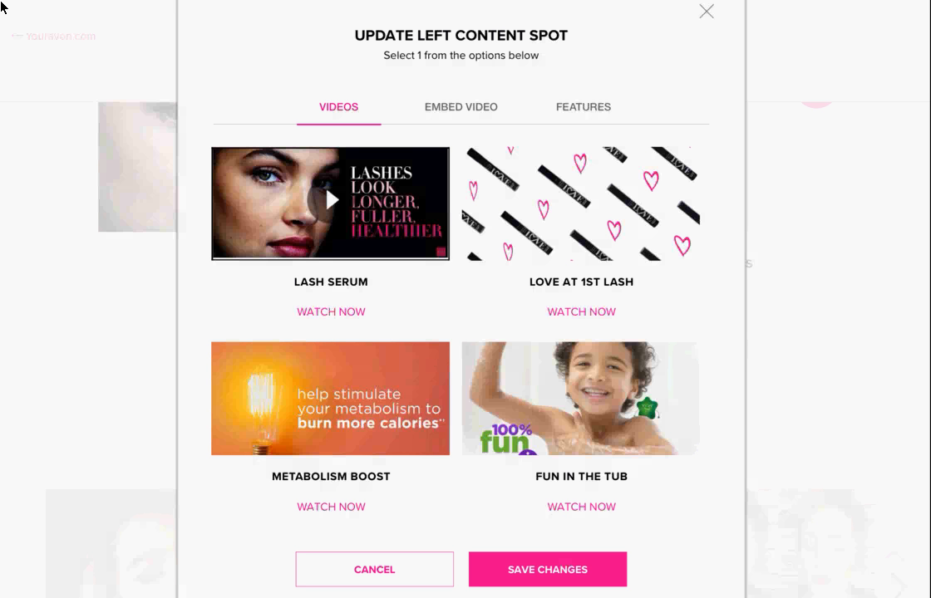
click(583, 107)
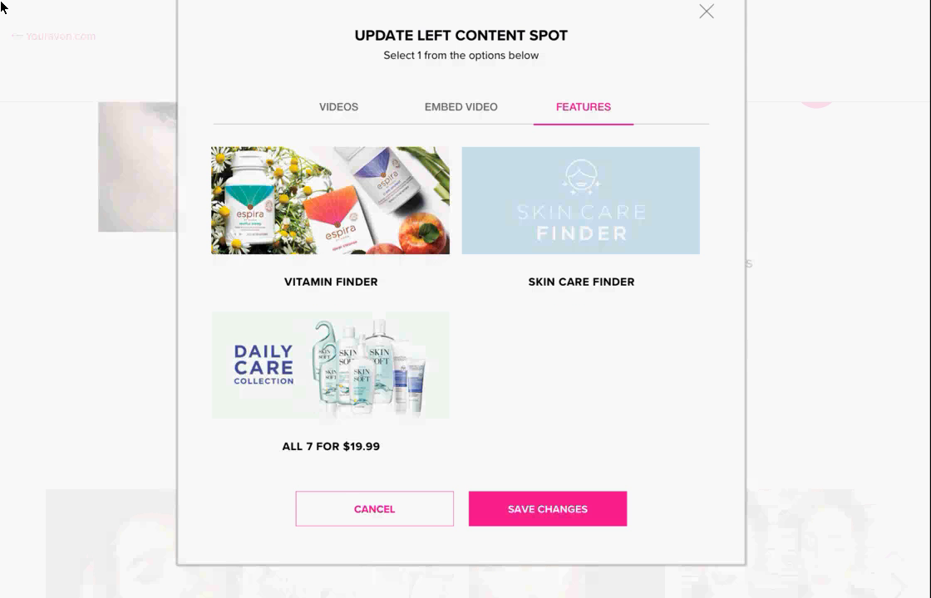
- Scroll down to review the Wear It And Share It photos
scroll(2, 3, up, 1)
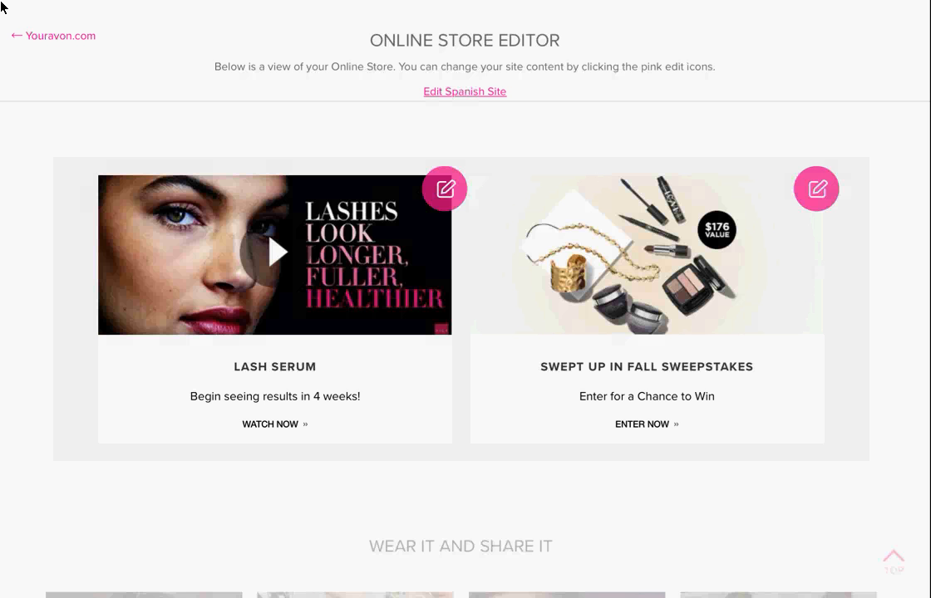
scroll(1, 7, down, 3)
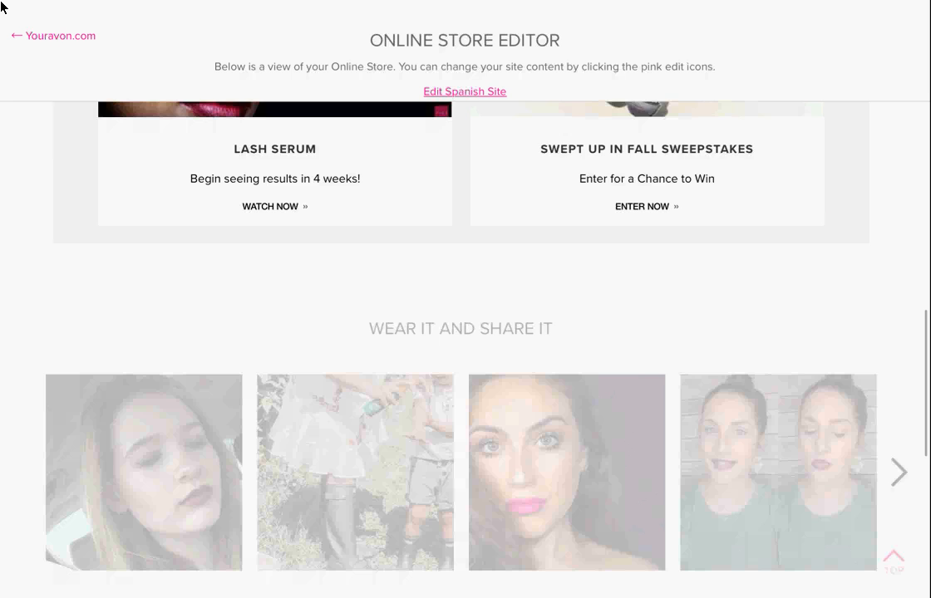
scroll(2, 7, down, 10)
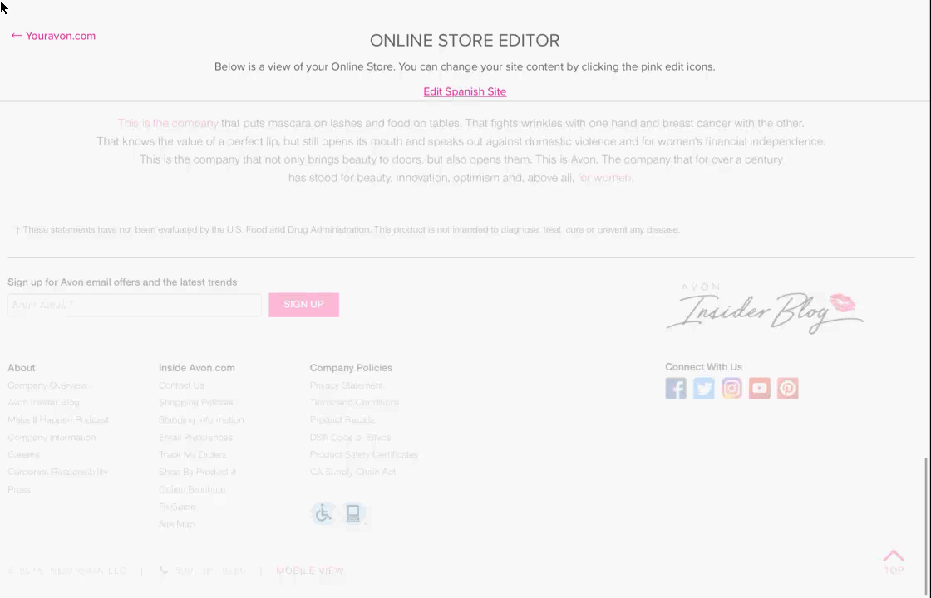
- Scroll back up to the top of the Online Store Editor
scroll(2, 7, up, 5)
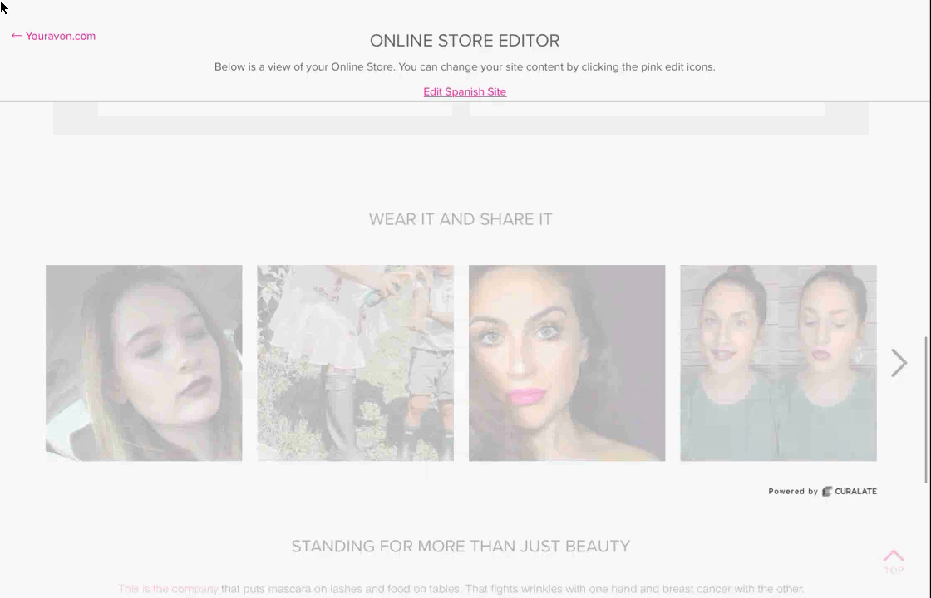
scroll(2, 7, up, 10)
scroll(1, 8, up, 5)
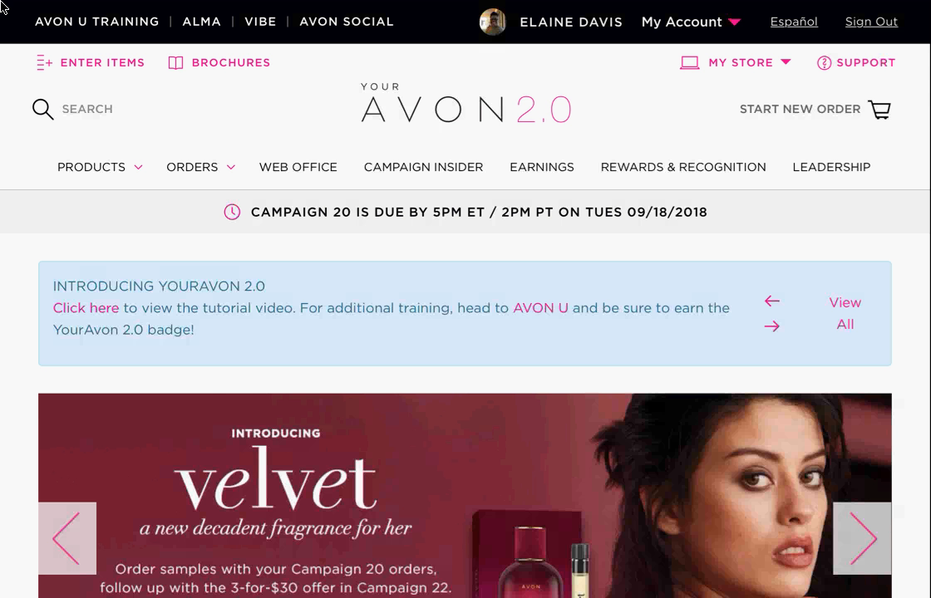
- Scroll the YourAvon 2.0 home dashboard back to its main navigation bar
scroll(3, 7, down, 2)
scroll(3, 8, up, 2)
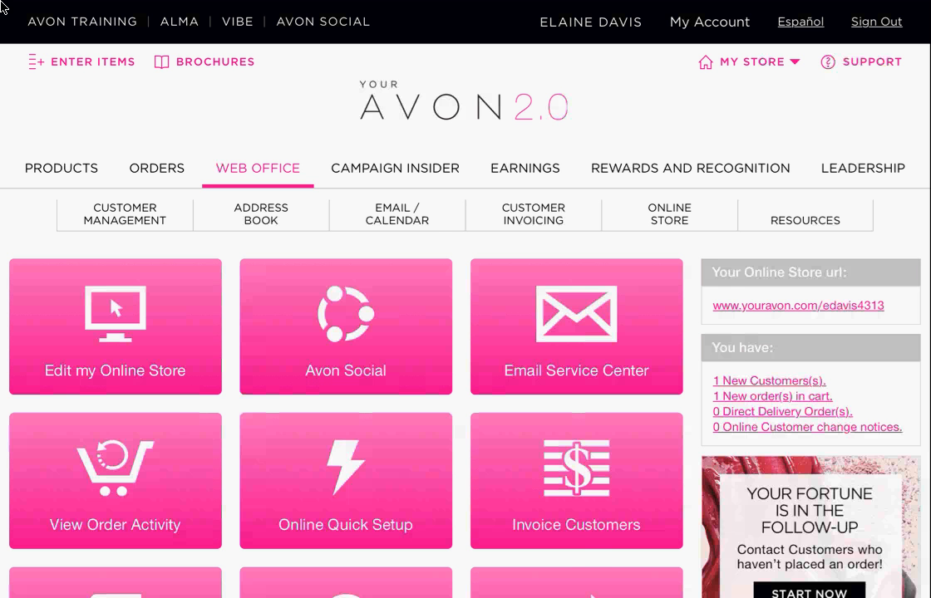
- Bring up the Customer Invoicing options and scroll through the adjustment tool page
scroll(3, 8, down, 4)
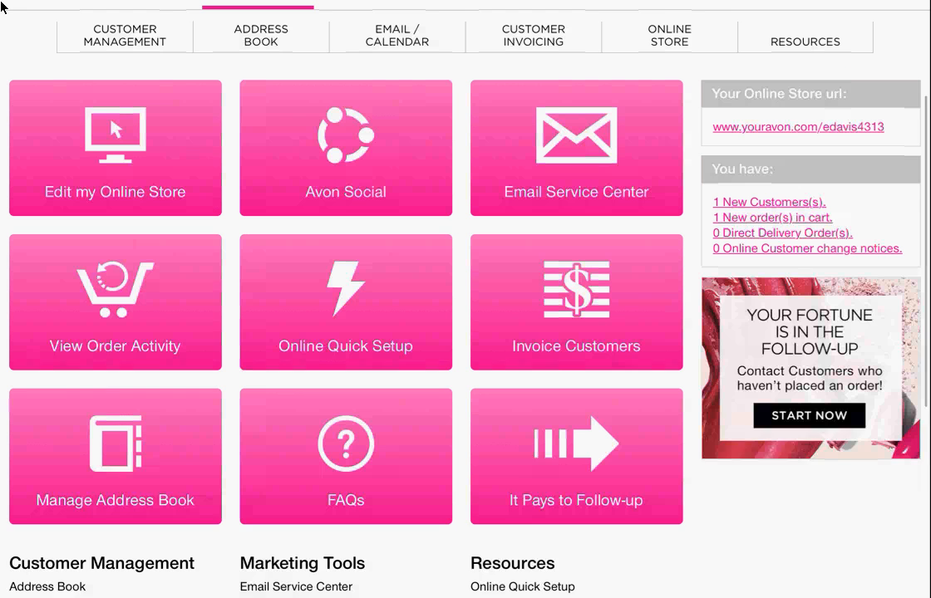
scroll(2, 7, up, 2)
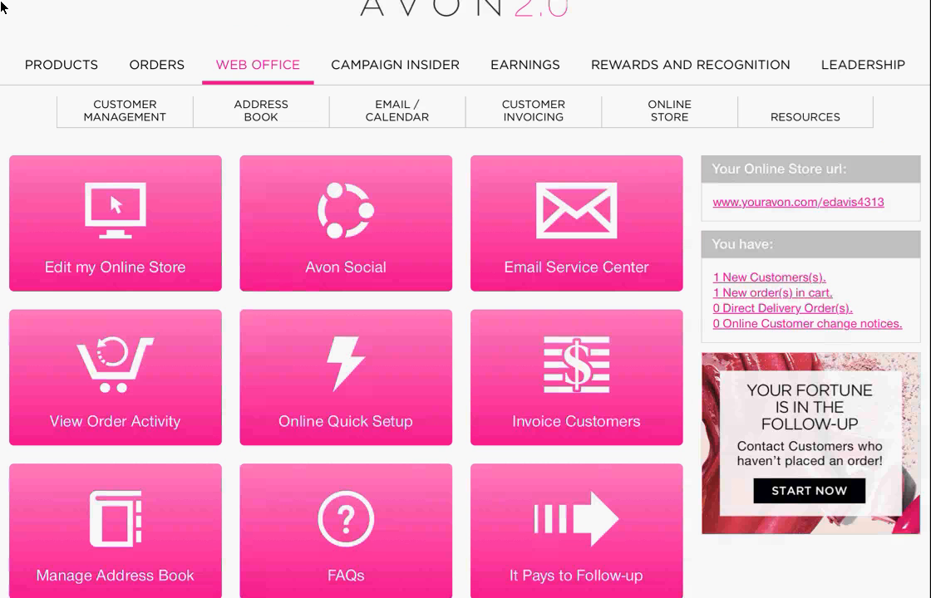
click(533, 111)
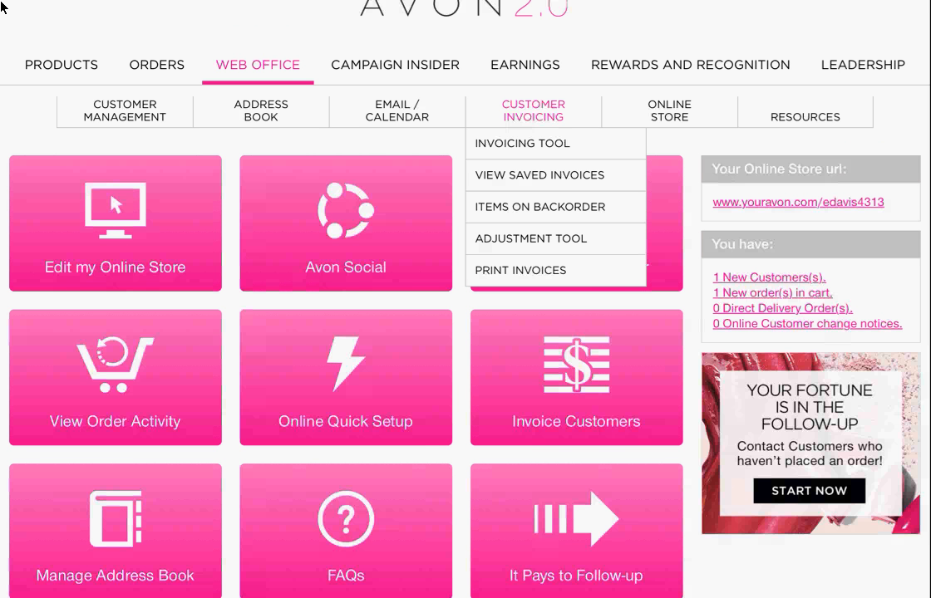
scroll(2, 7, down, 4)
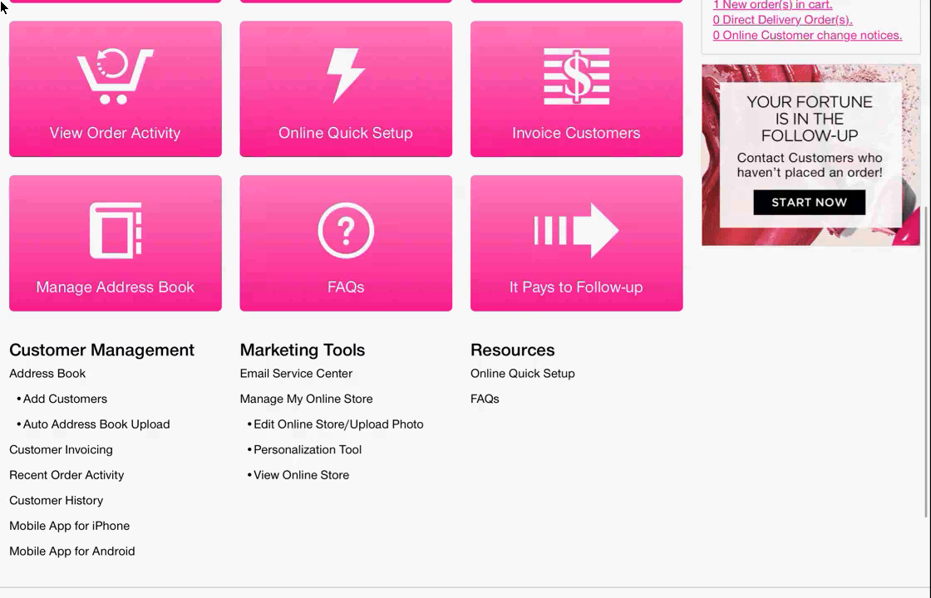
scroll(1, 7, down, 1)
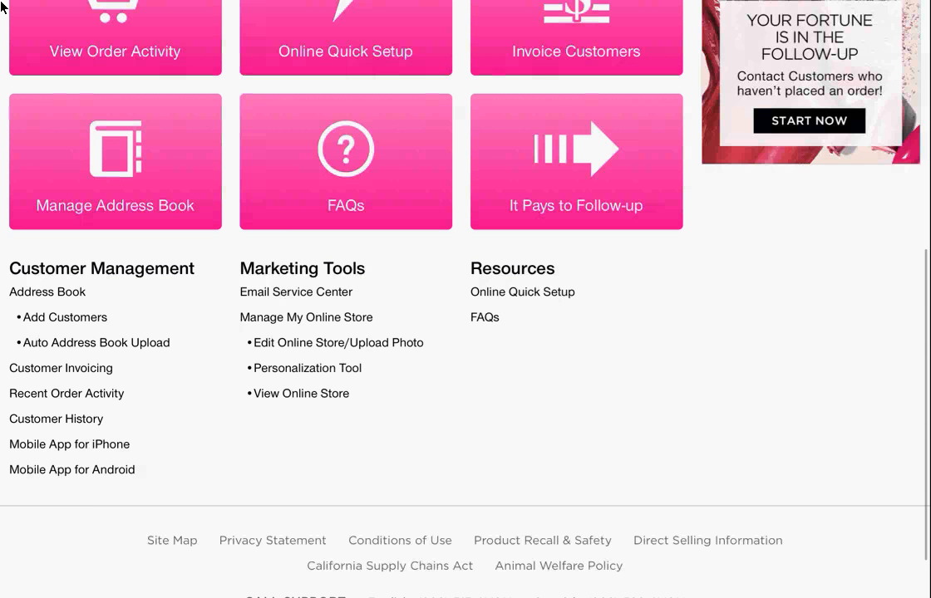
scroll(2, 7, up, 5)
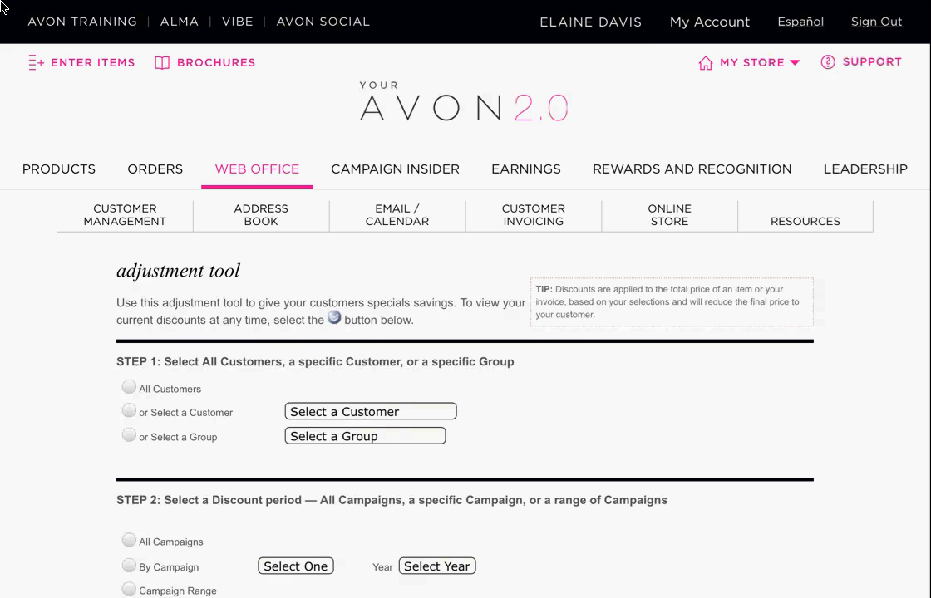
- Scroll through the adjustment tool's customer and discount-period steps
scroll(3, 9, down, 1)
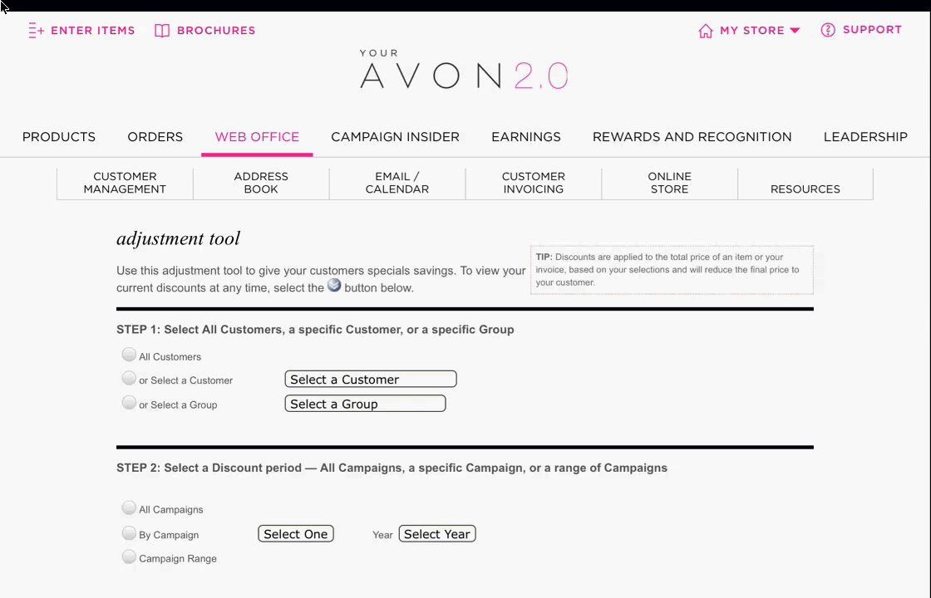
scroll(3, 8, up, 1)
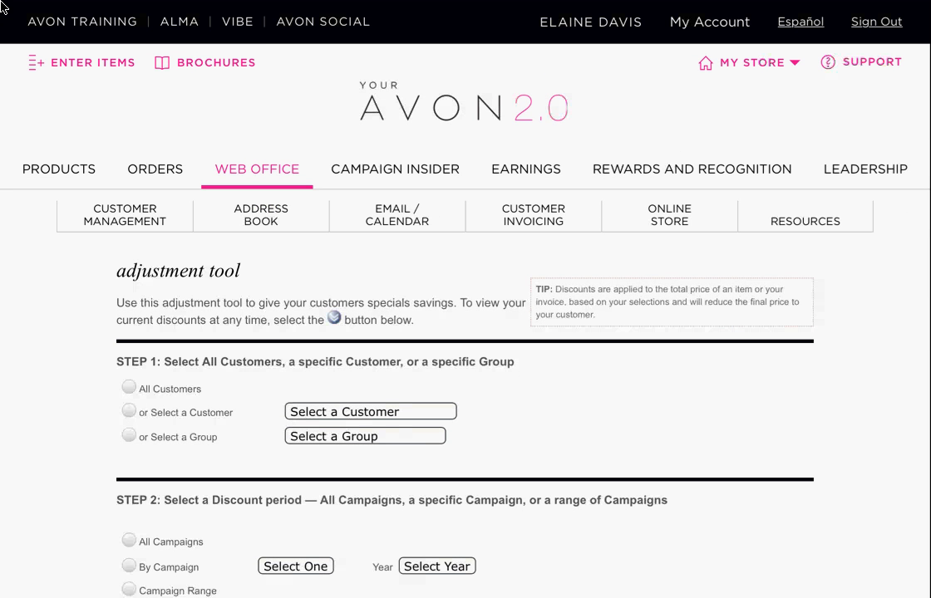
scroll(4, 8, down, 1)
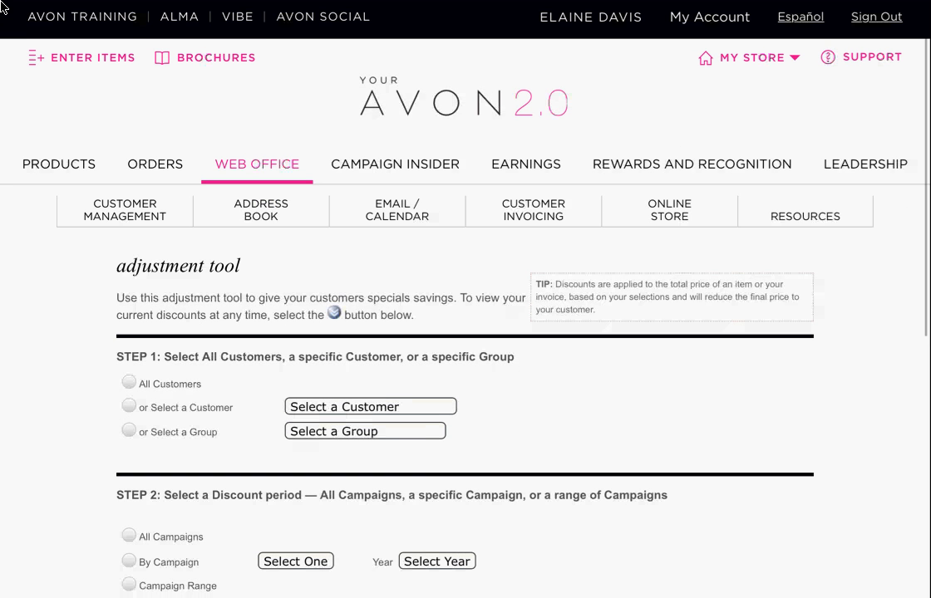
scroll(3, 8, down, 3)
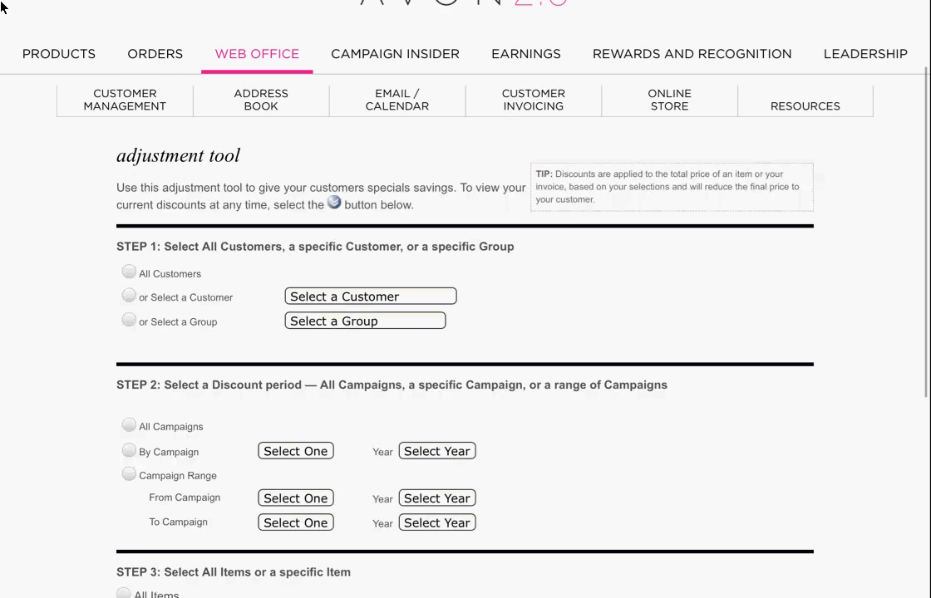
scroll(3, 6, down, 10)
scroll(2, 7, up, 13)
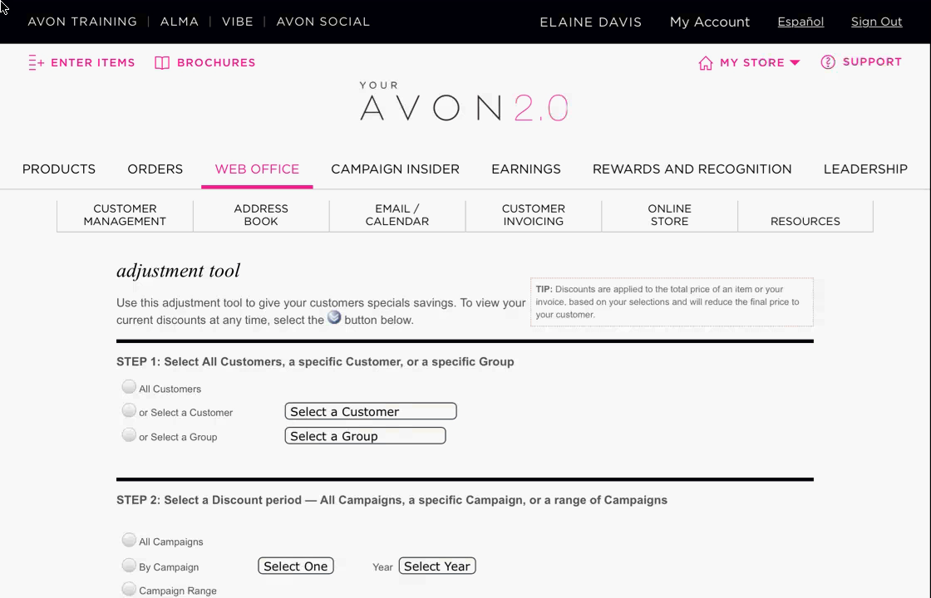
mouse_move(125, 215)
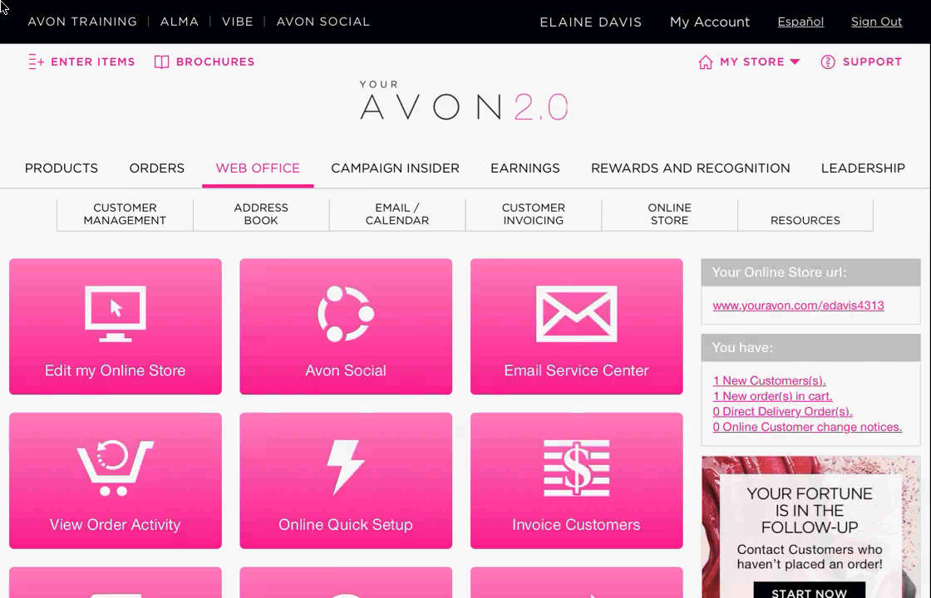
- Scroll through the customer invoicing tool page to review its contents
scroll(1, 6, down, 3)
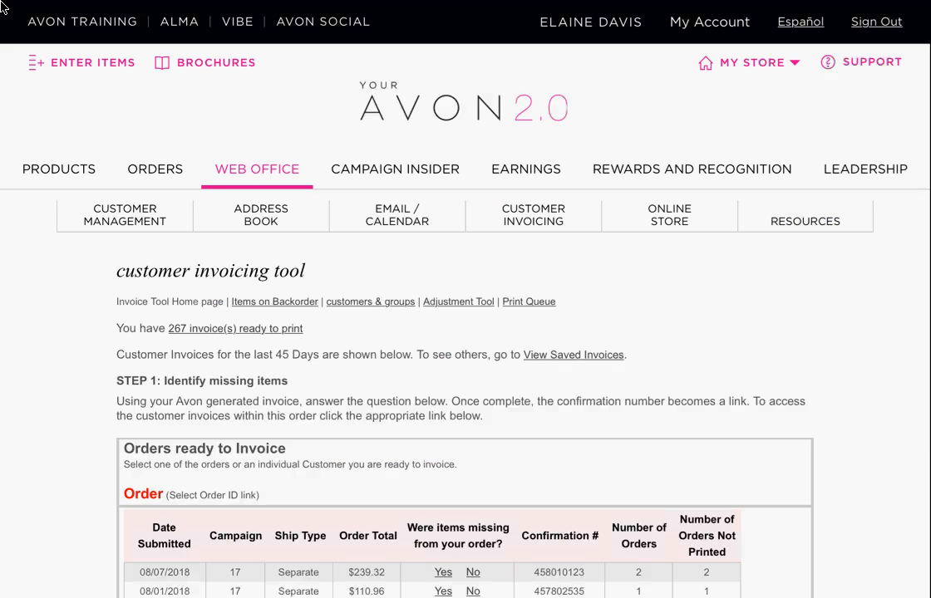
scroll(1, 1, down, 2)
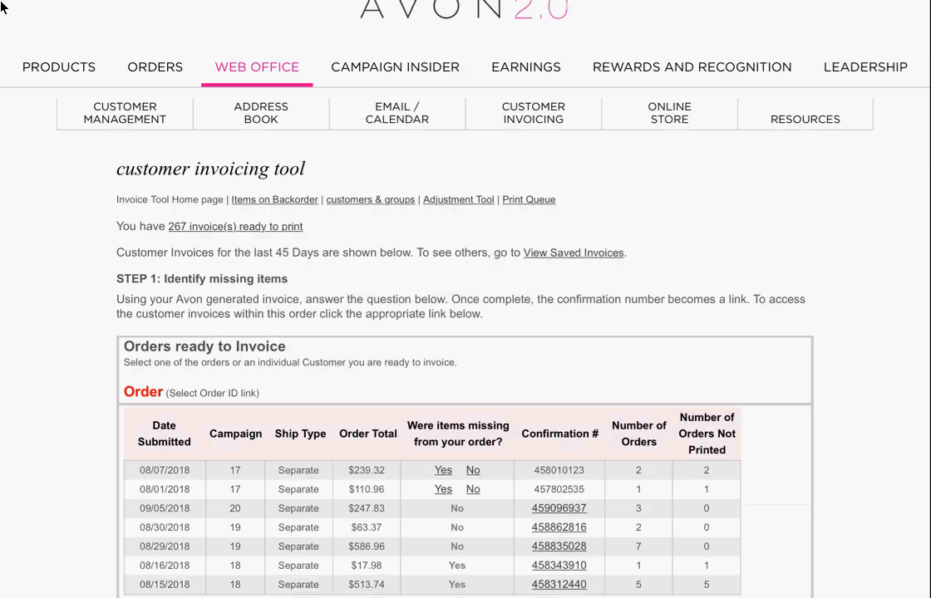
scroll(1, 1, up, 1)
scroll(1, 2, up, 1)
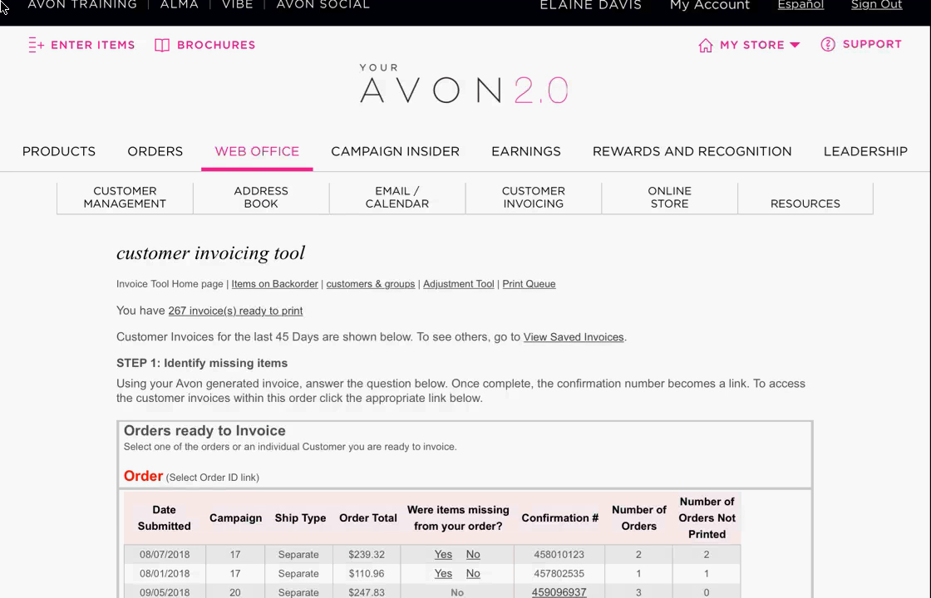
scroll(1, 6, up, 1)
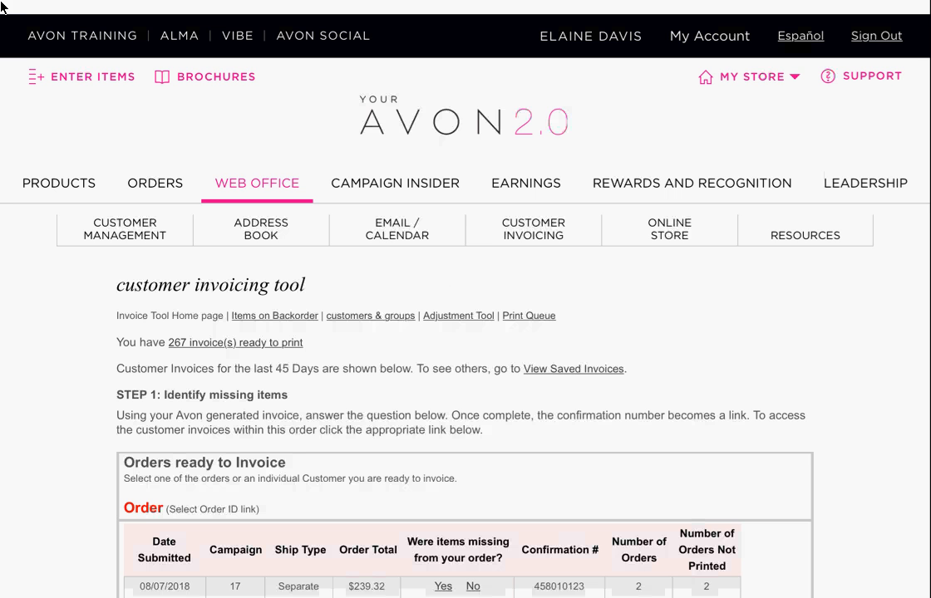
scroll(1, 1, down, 1)
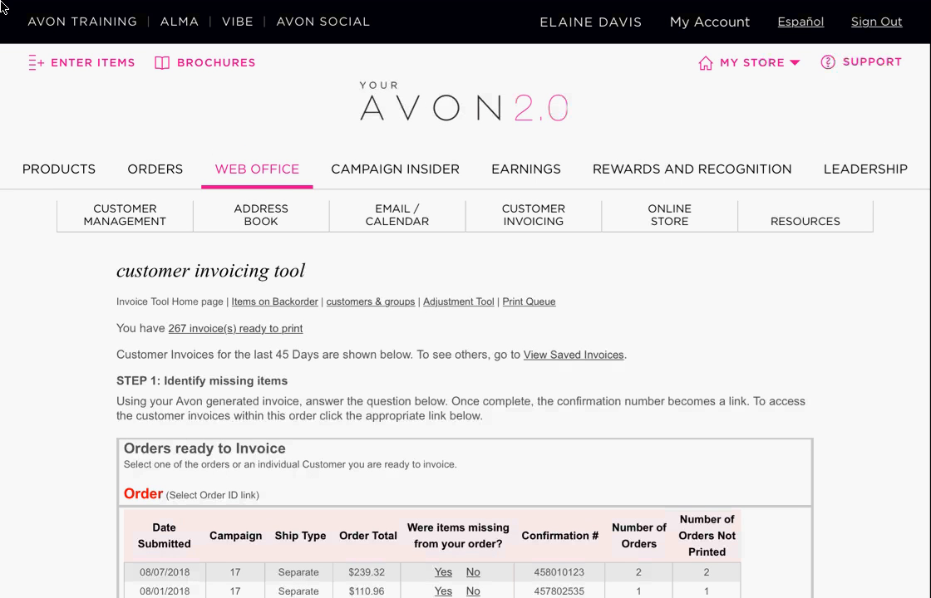
scroll(1, 7, down, 3)
scroll(0, 6, down, 4)
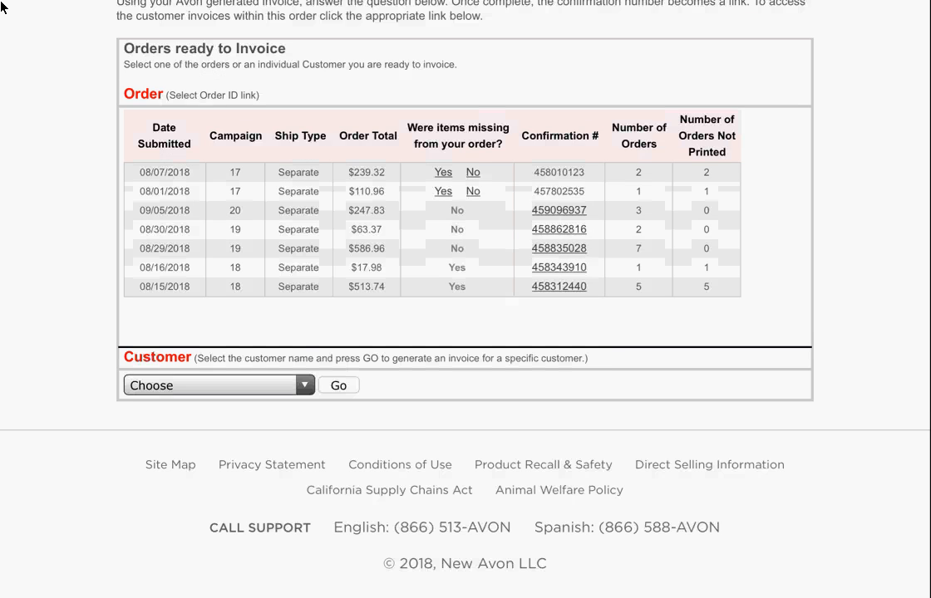
scroll(0, 7, up, 7)
- Bring up the Web Office Online Store dropdown listing the Personalization Tool
mouse_move(124, 216)
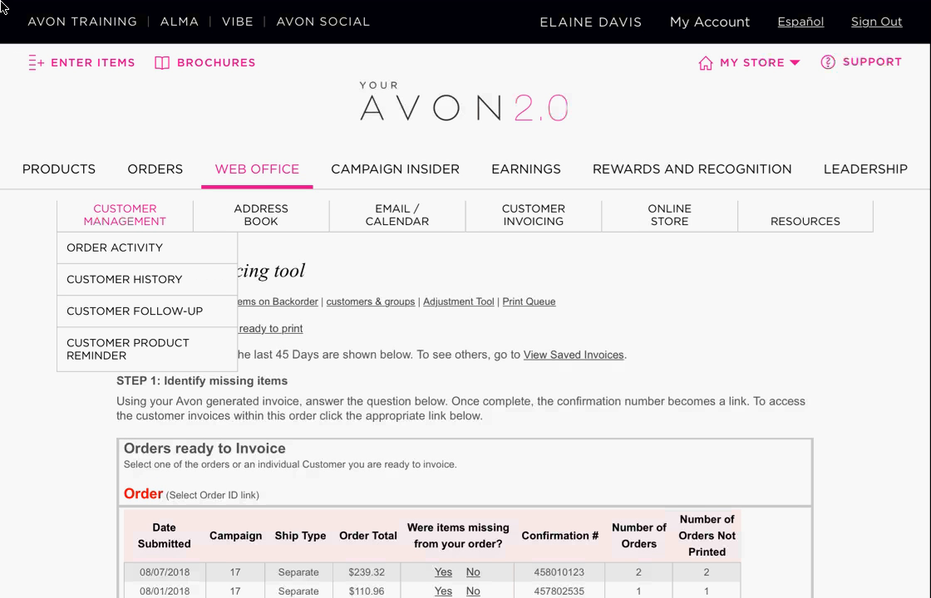
mouse_move(805, 217)
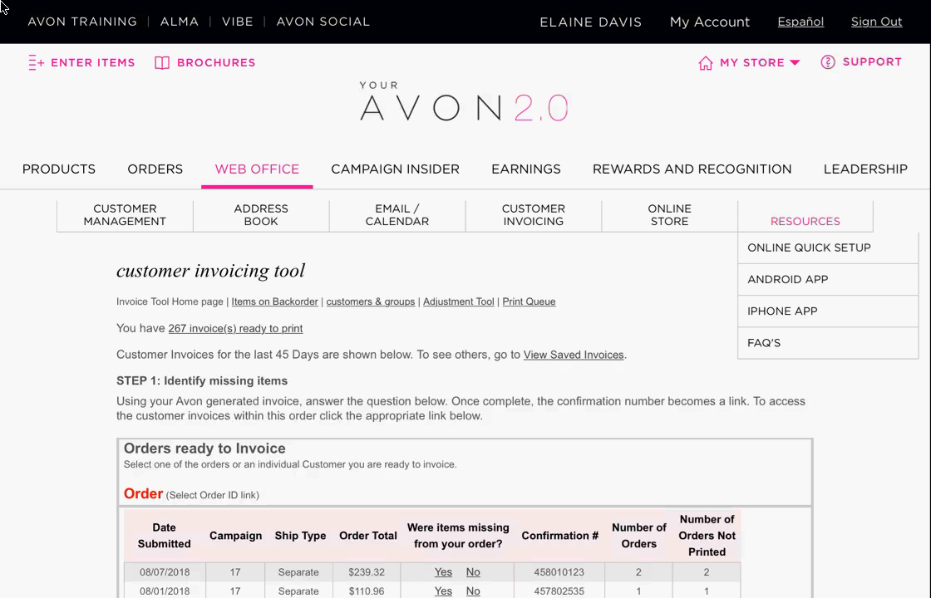
mouse_move(669, 215)
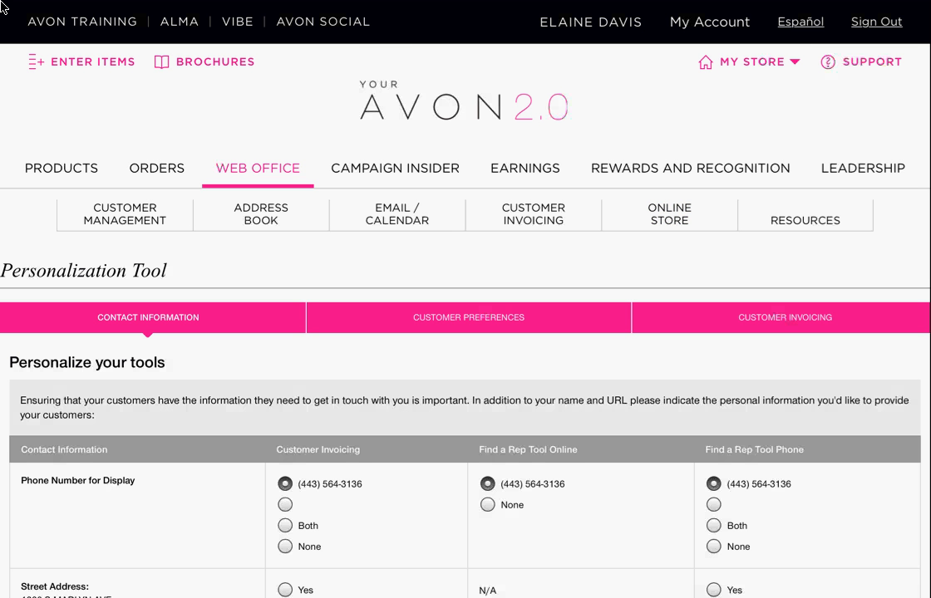
- Review the Contact Information table: phone shared everywhere, street address hidden, email for invoicing
scroll(2, 7, down, 5)
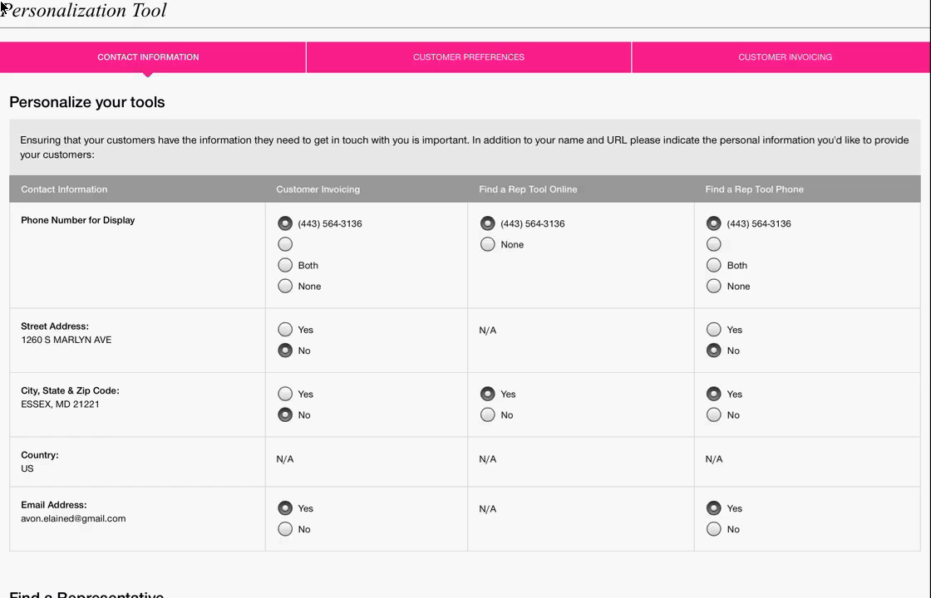
scroll(2, 8, down, 2)
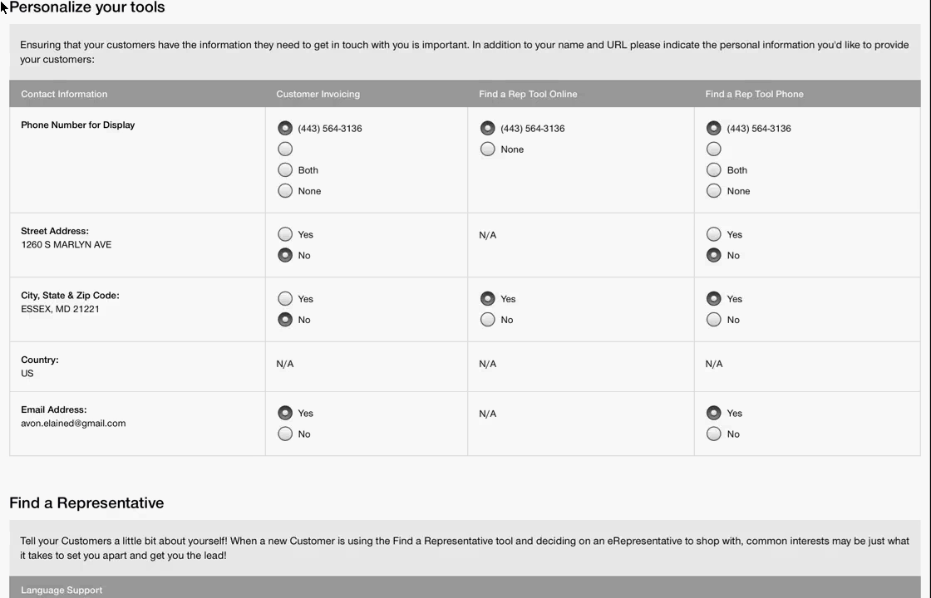
scroll(2, 6, up, 3)
scroll(1, 7, down, 3)
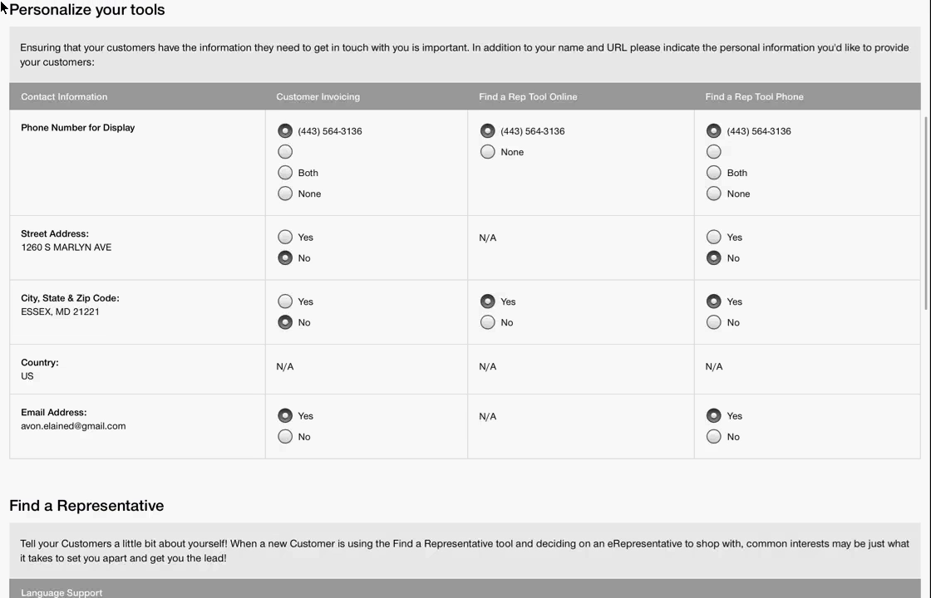
scroll(2, 7, down, 1)
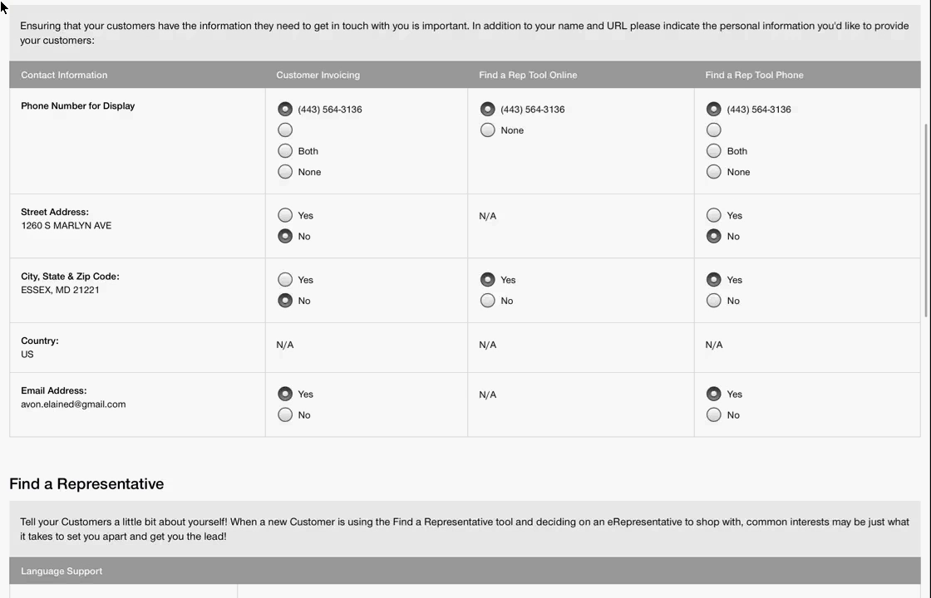
scroll(2, 7, down, 1)
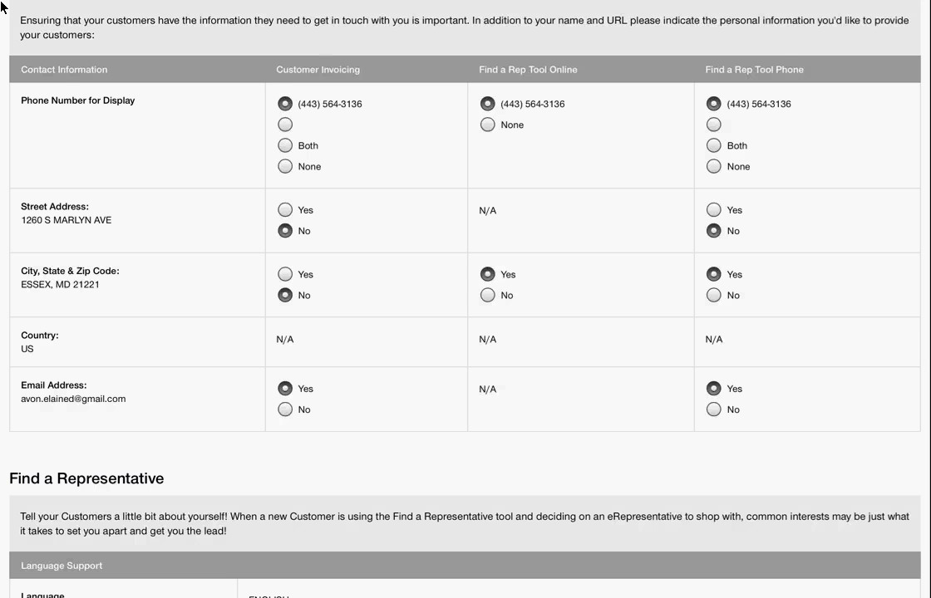
scroll(0, 7, down, 2)
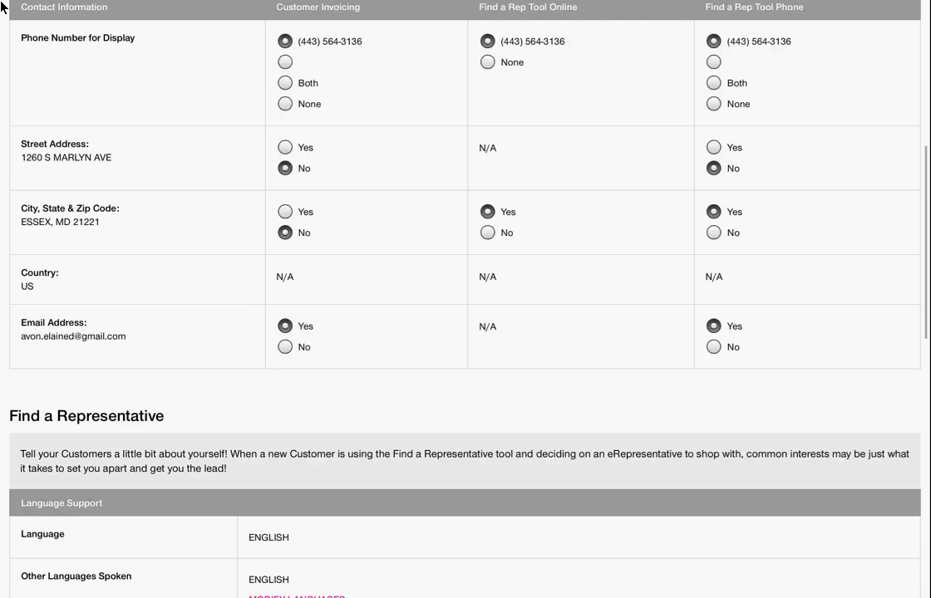
scroll(0, 7, down, 5)
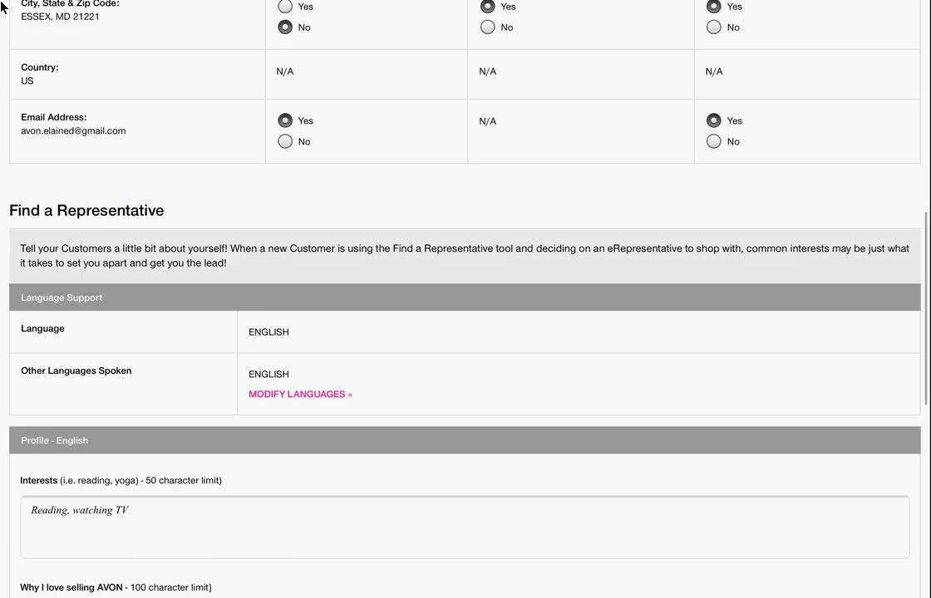
scroll(0, 7, down, 1)
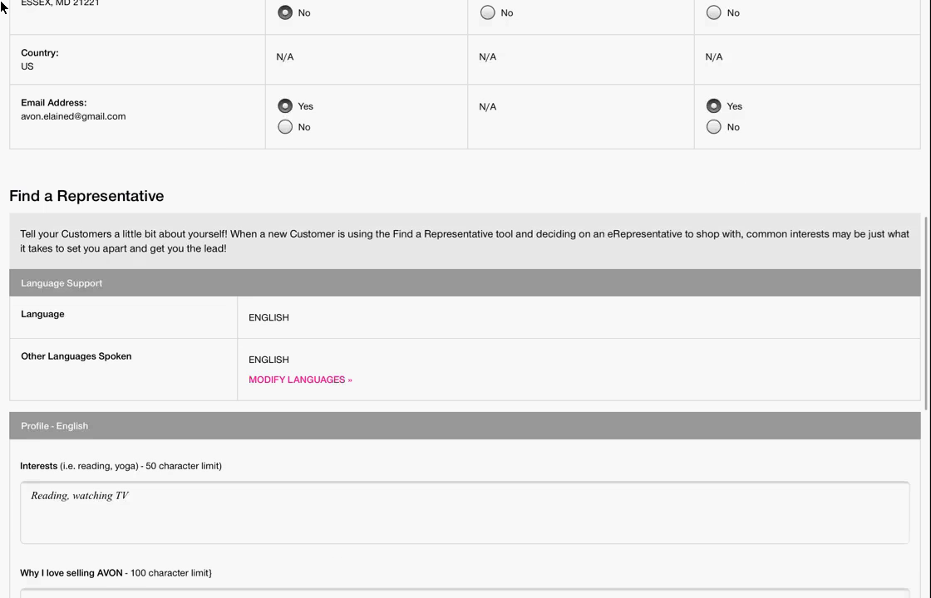
scroll(0, 6, down, 4)
scroll(2, 7, down, 1)
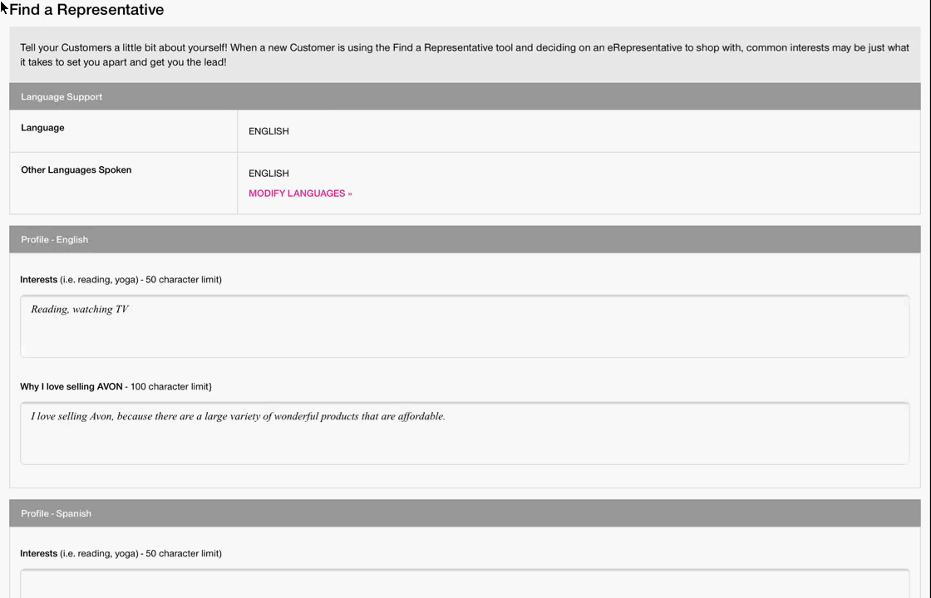
scroll(0, 6, down, 5)
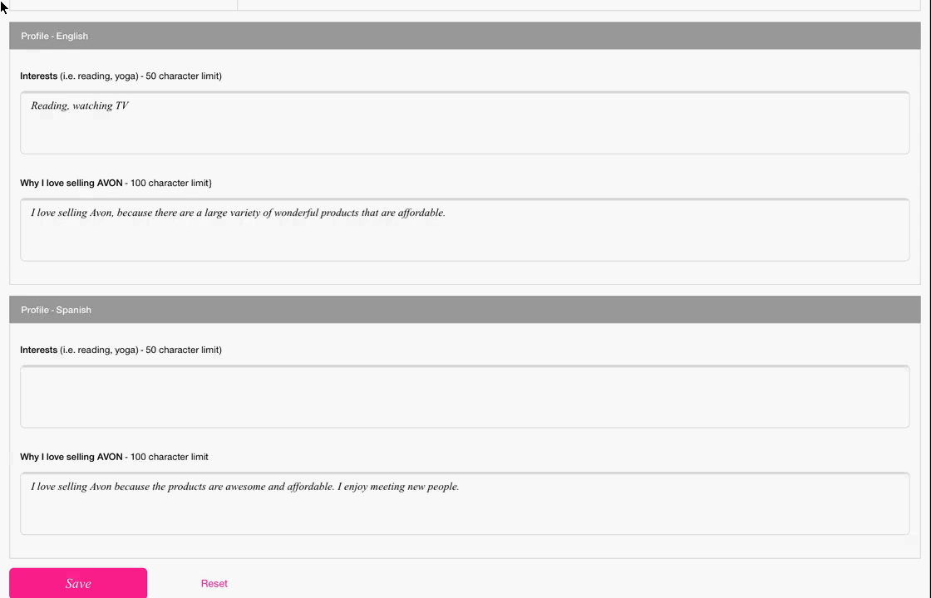
scroll(1, 6, down, 1)
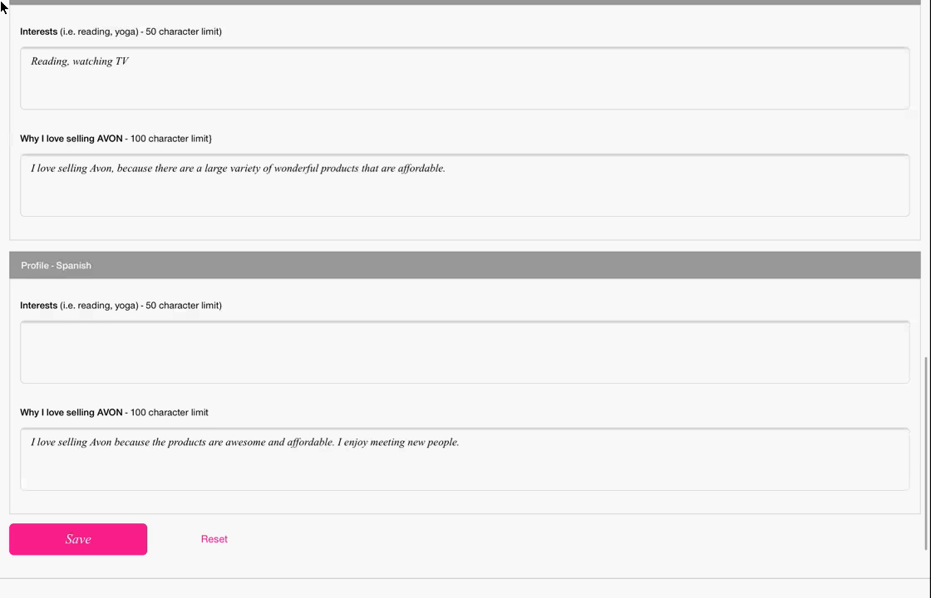
scroll(1, 6, down, 3)
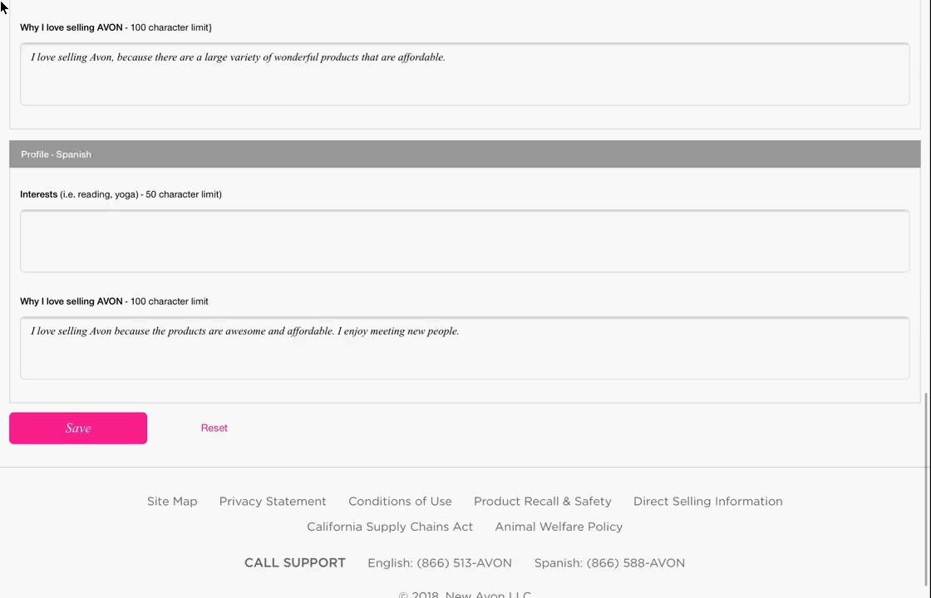
scroll(1, 7, up, 15)
scroll(1, 6, down, 4)
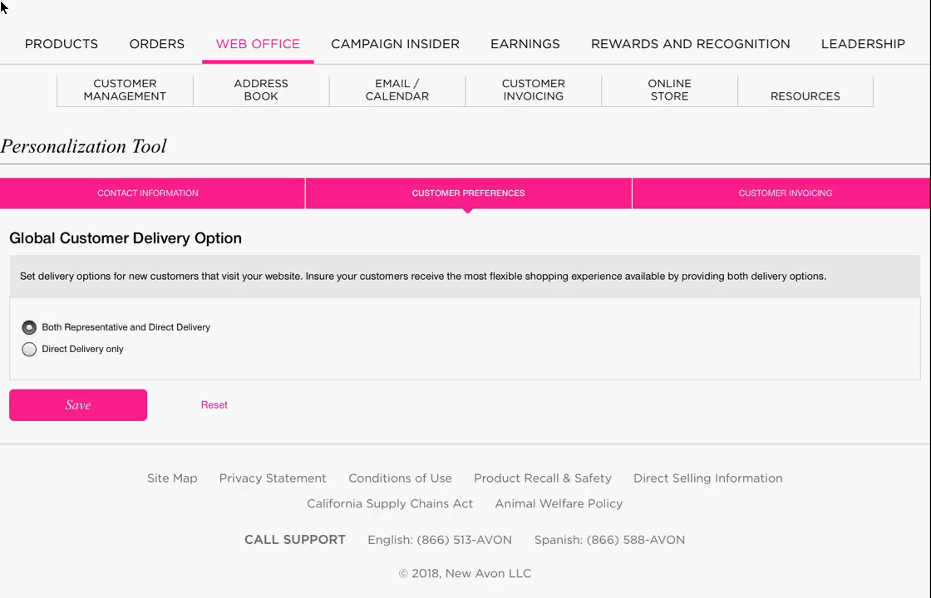
scroll(2, 7, up, 3)
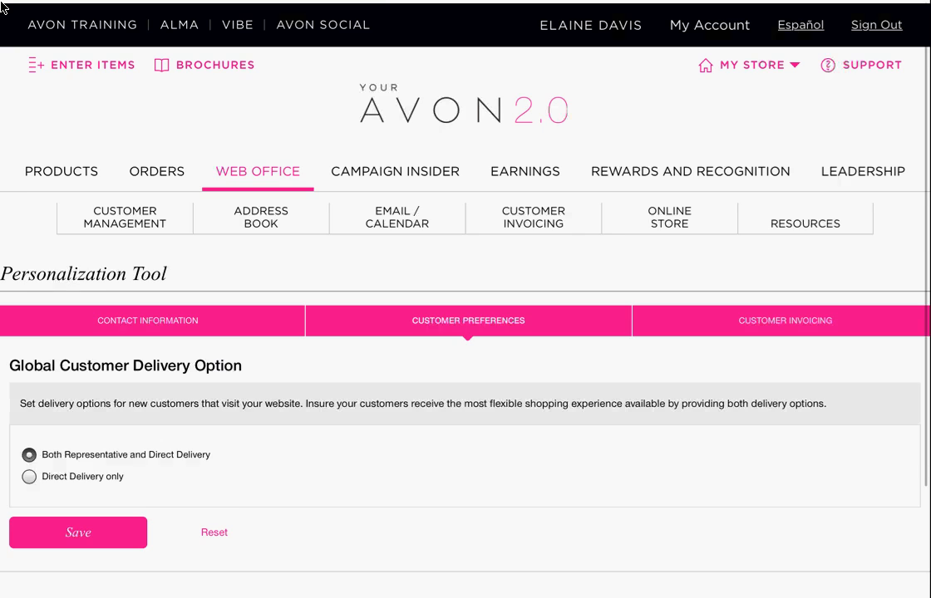
scroll(2, 6, down, 2)
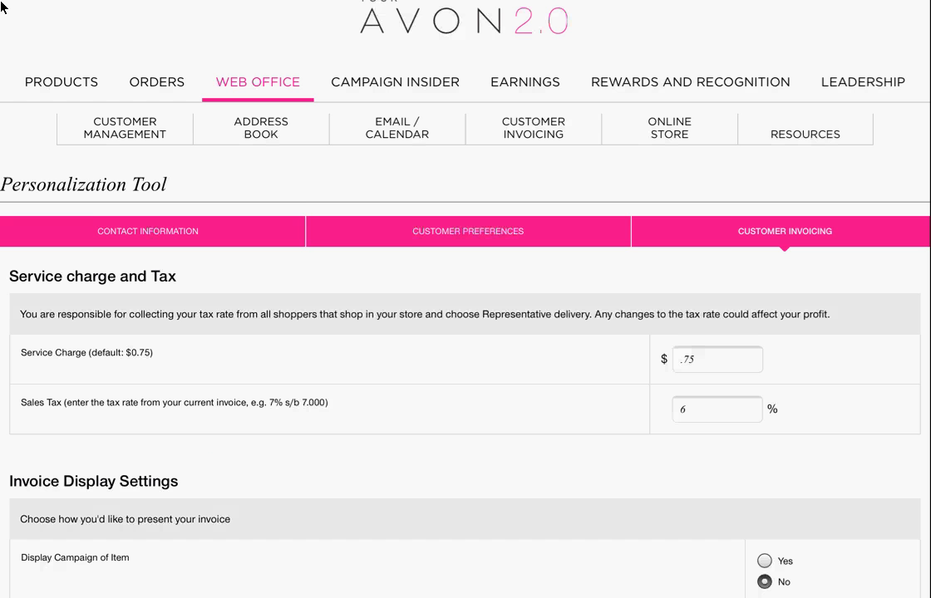
scroll(2, 7, down, 1)
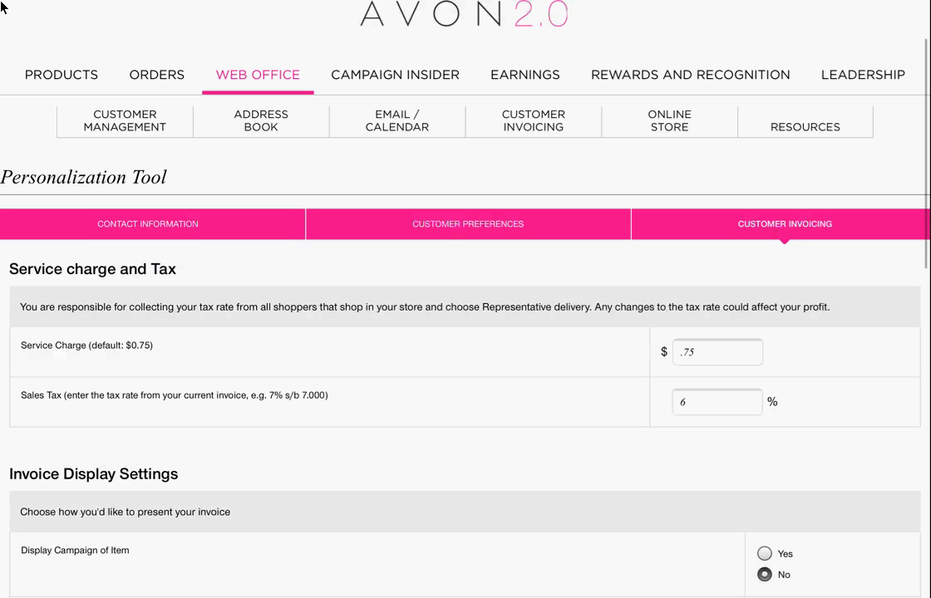
scroll(2, 6, down, 4)
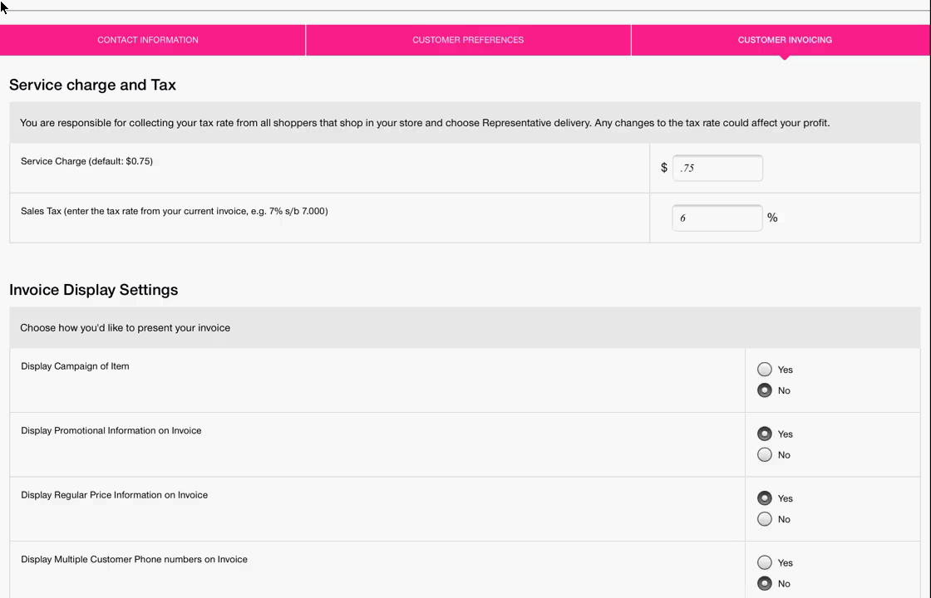
scroll(2, 7, down, 2)
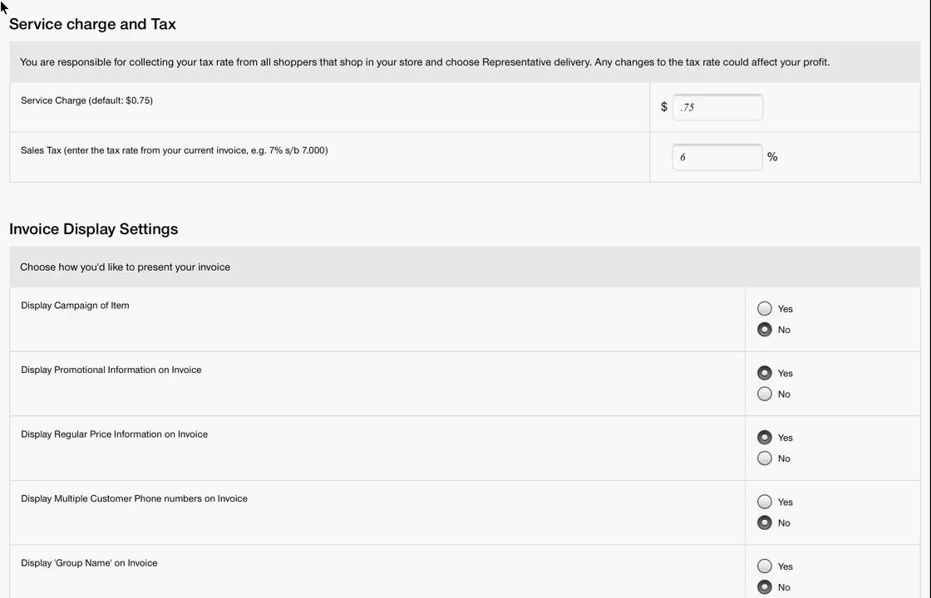
scroll(2, 7, down, 3)
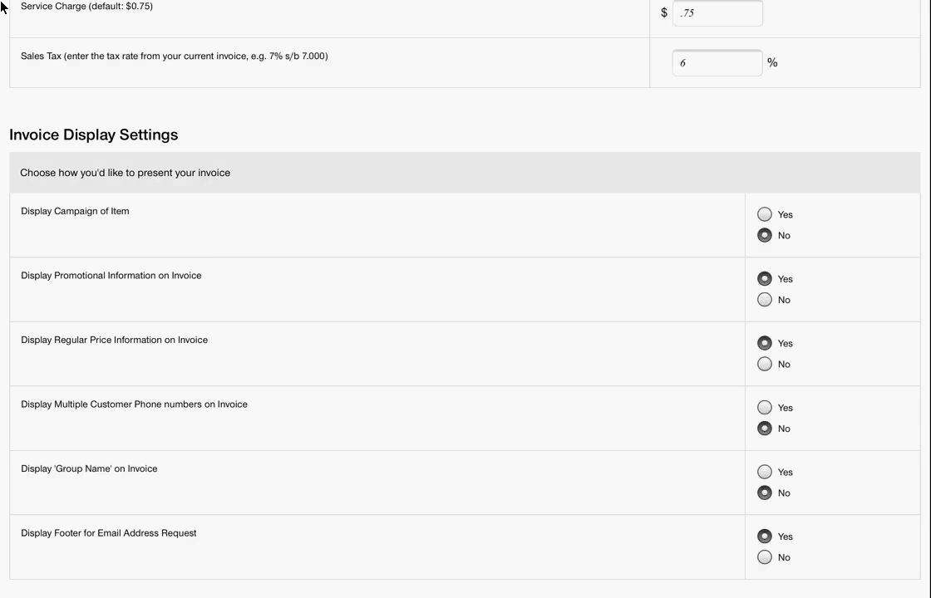
scroll(2, 7, down, 1)
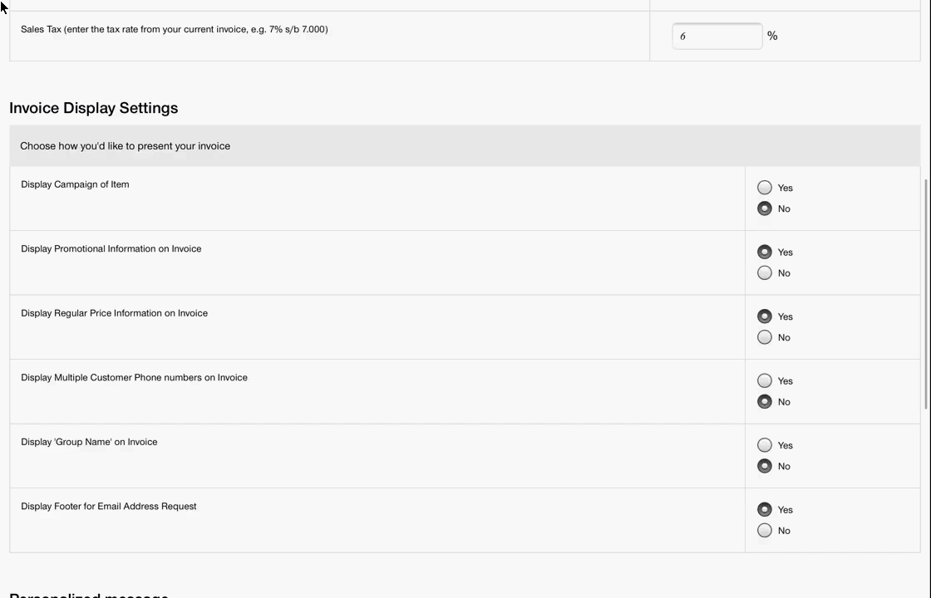
scroll(2, 8, up, 1)
scroll(1, 6, down, 1)
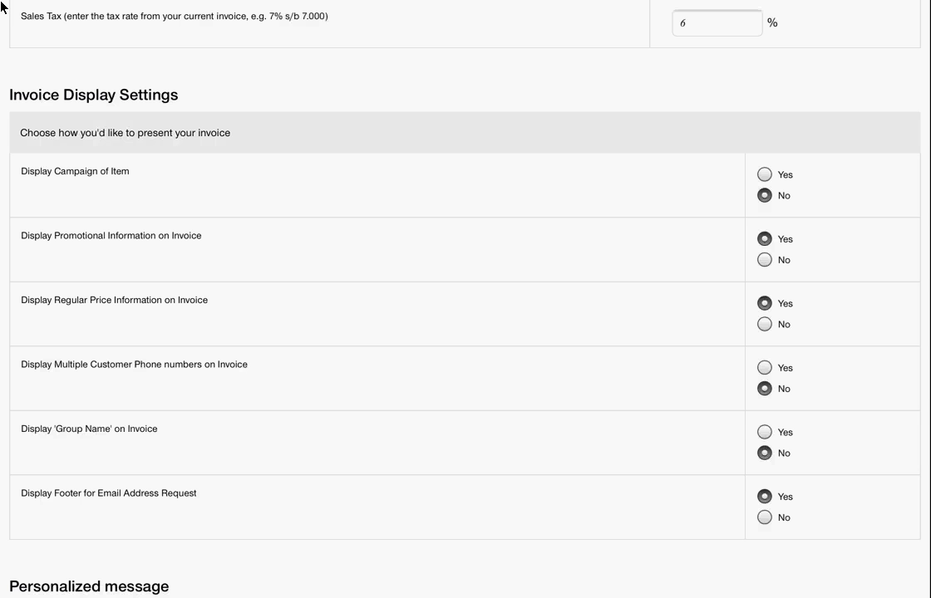
scroll(2, 8, down, 3)
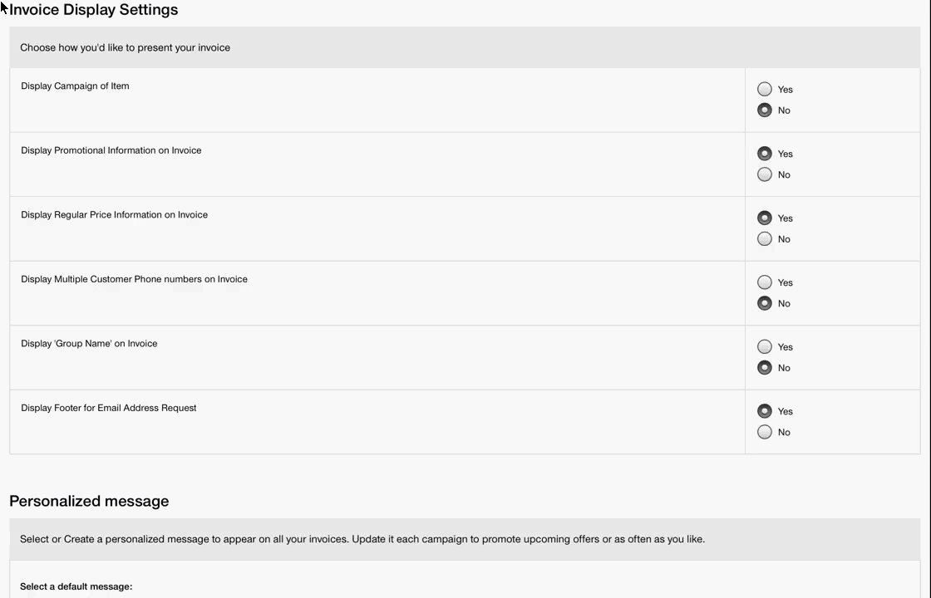
scroll(3, 7, down, 3)
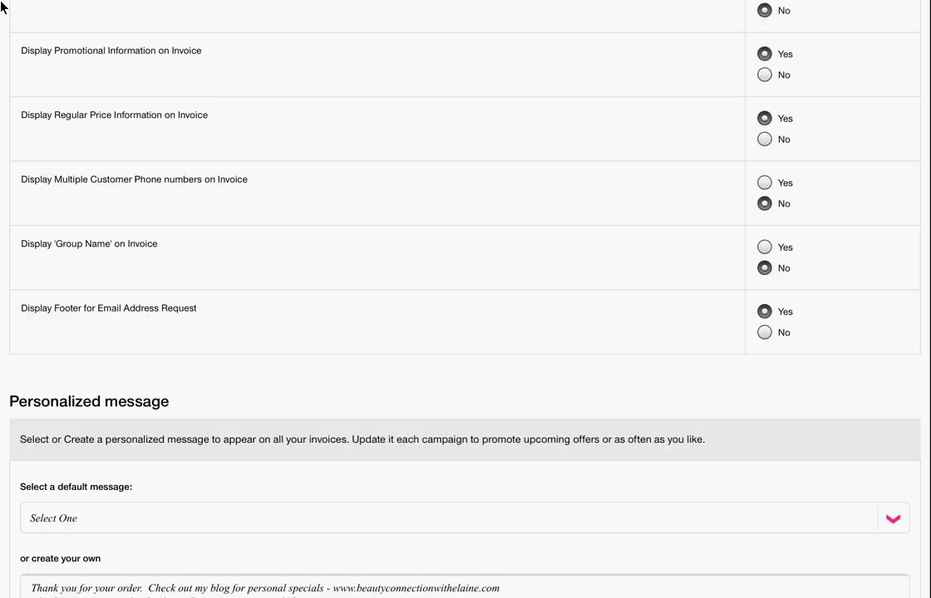
scroll(1, 6, down, 1)
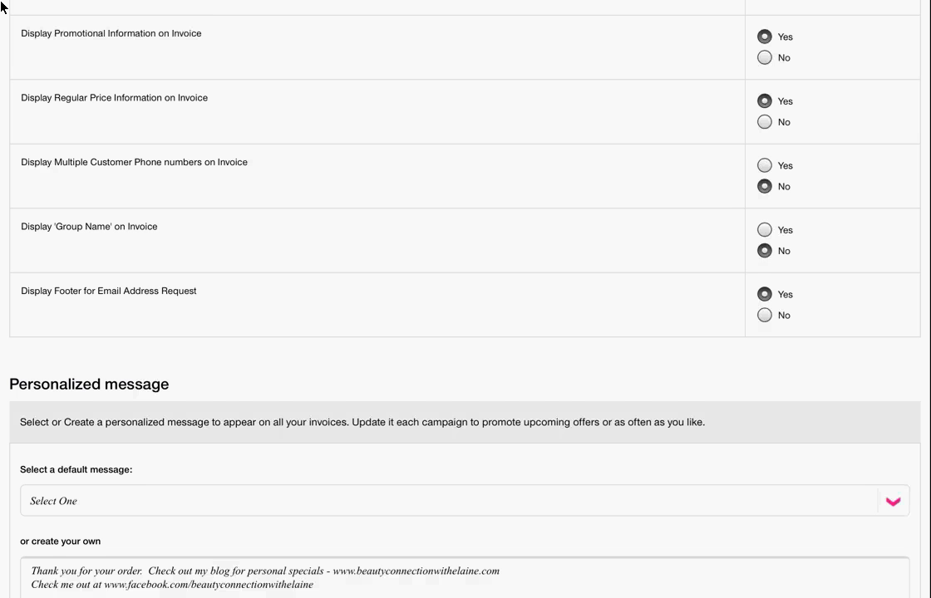
scroll(1, 7, down, 1)
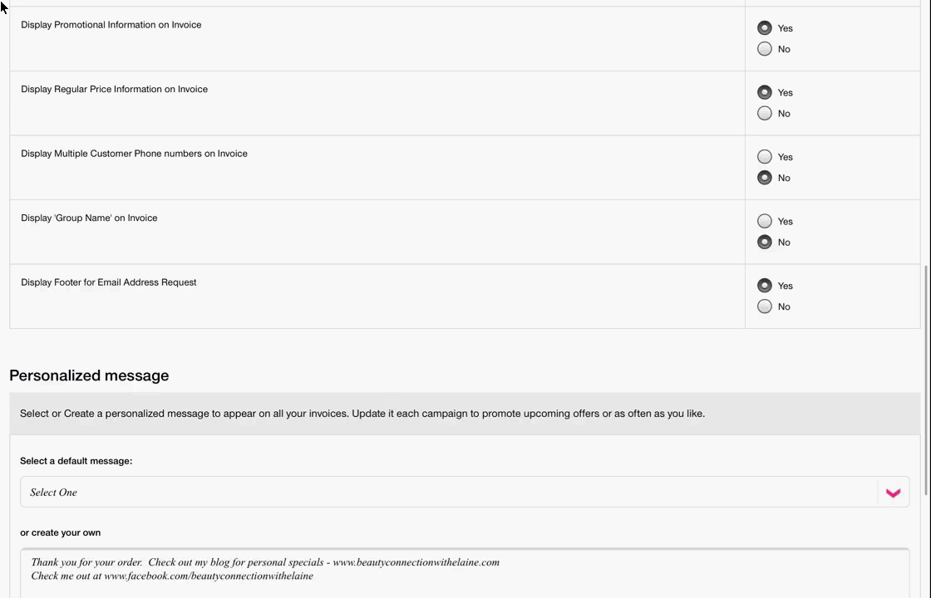
scroll(2, 7, down, 5)
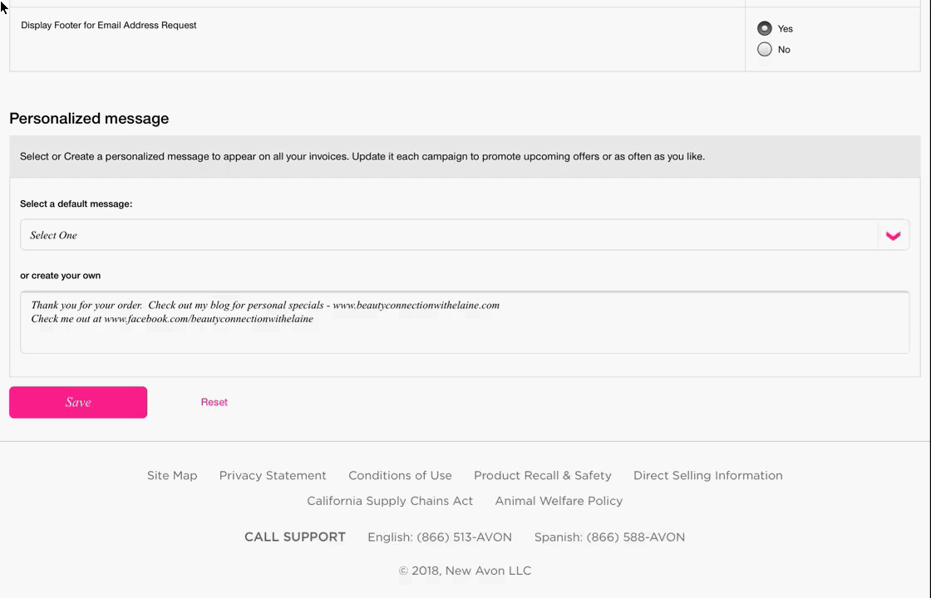
scroll(2, 6, down, 2)
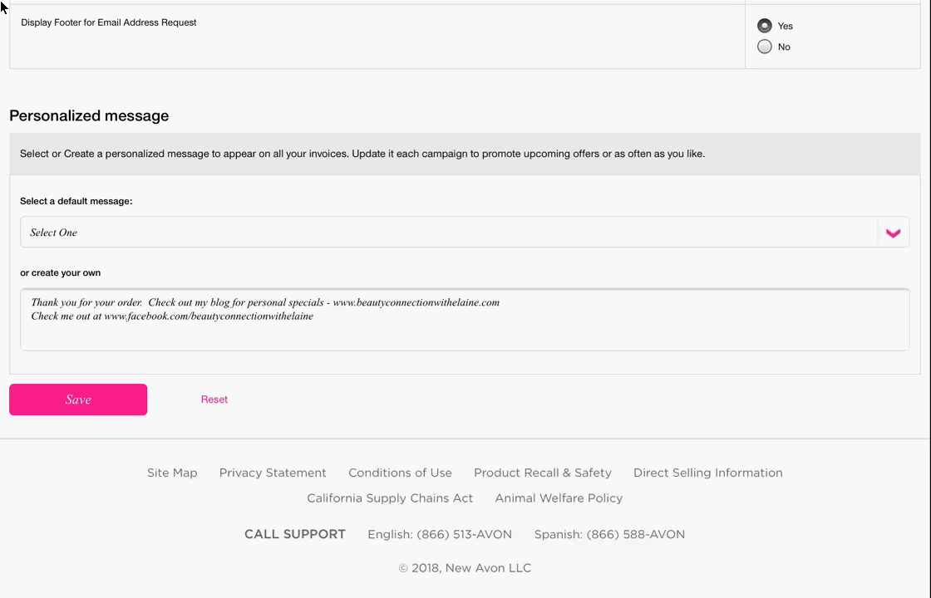
scroll(2, 9, up, 10)
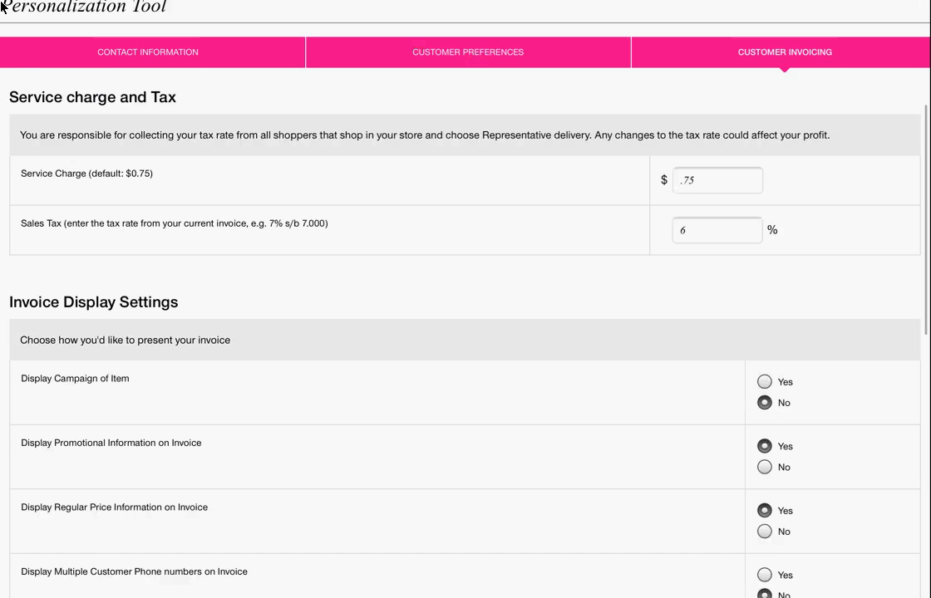
scroll(2, 9, up, 1)
scroll(2, 8, down, 10)
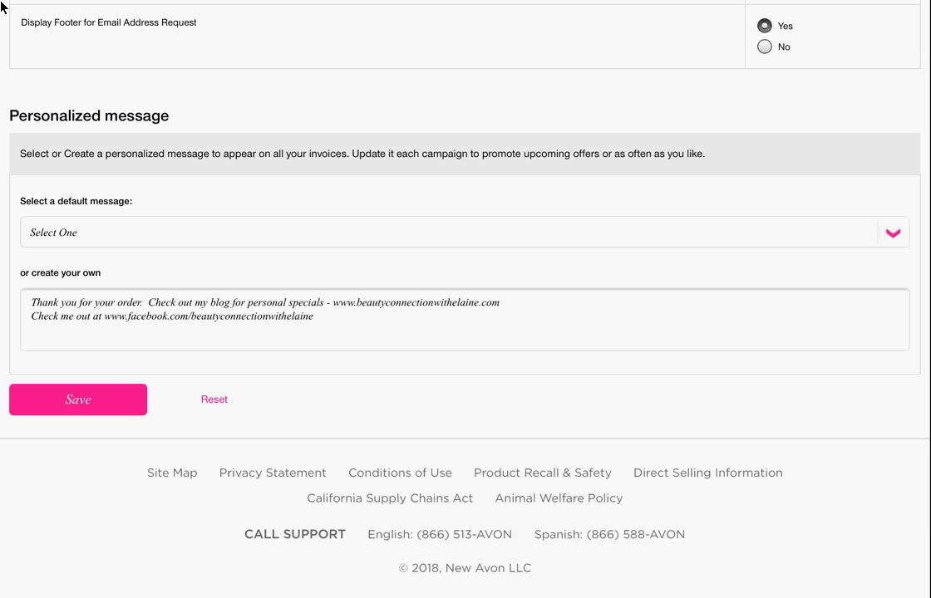
scroll(3, 8, up, 11)
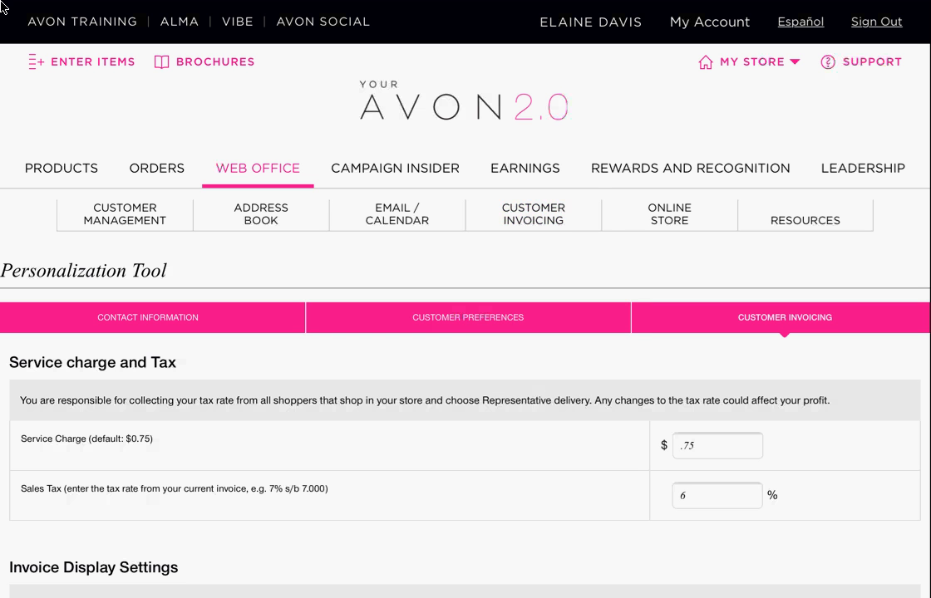
- Open the Customer Invoicing Invoicing Tool, showing seven orders to invoice and 267 to print
click(534, 214)
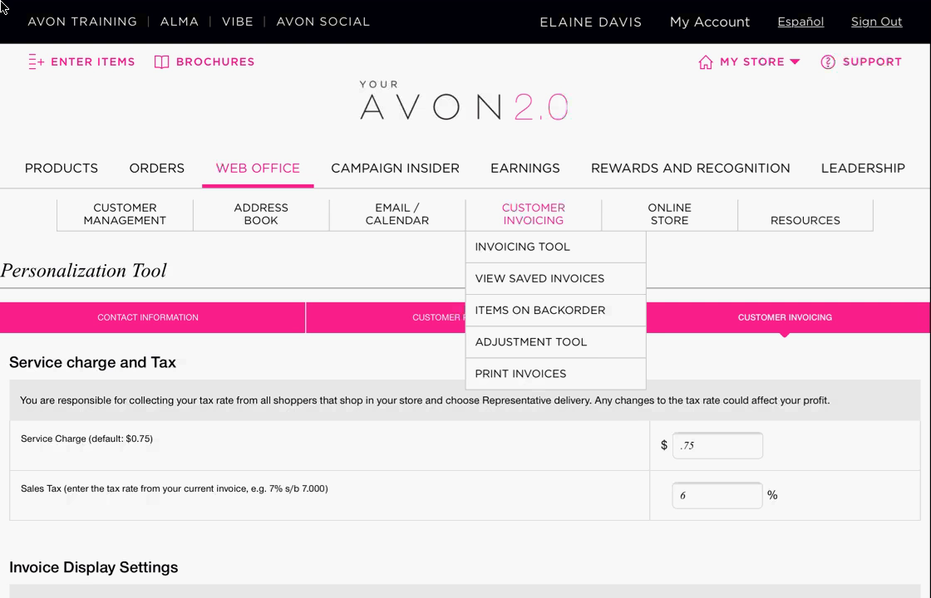
click(522, 246)
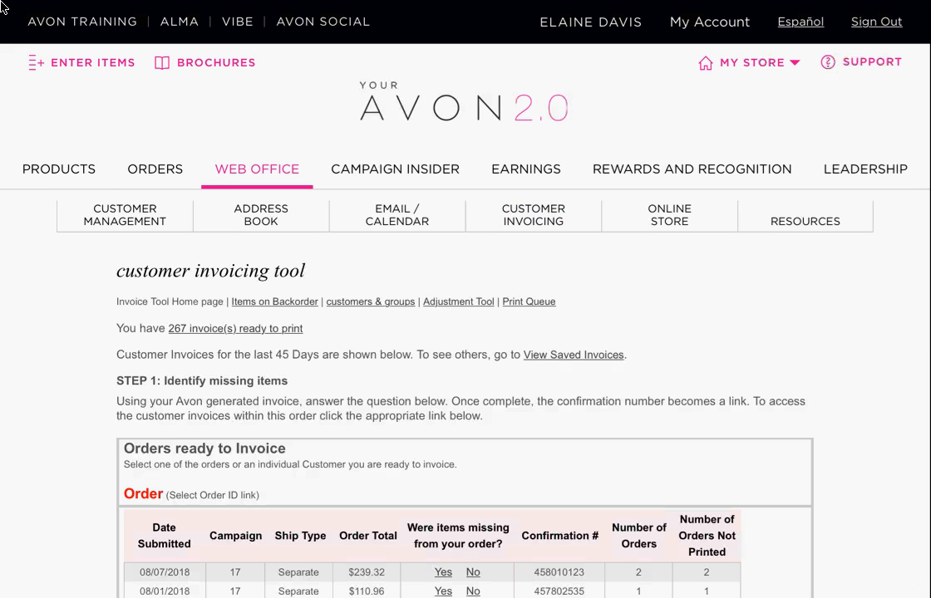
scroll(465, 374, down, 5)
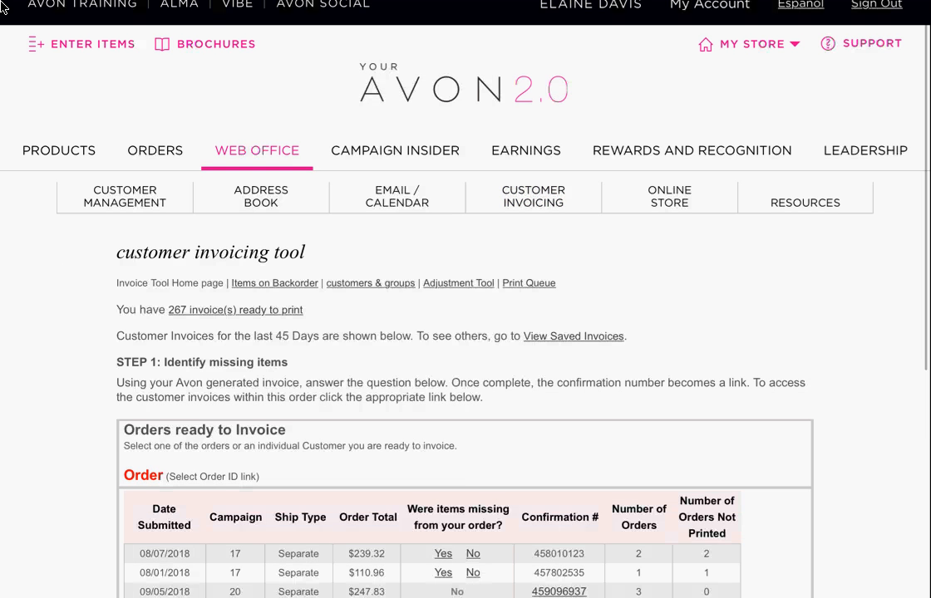
scroll(465, 374, down, 2)
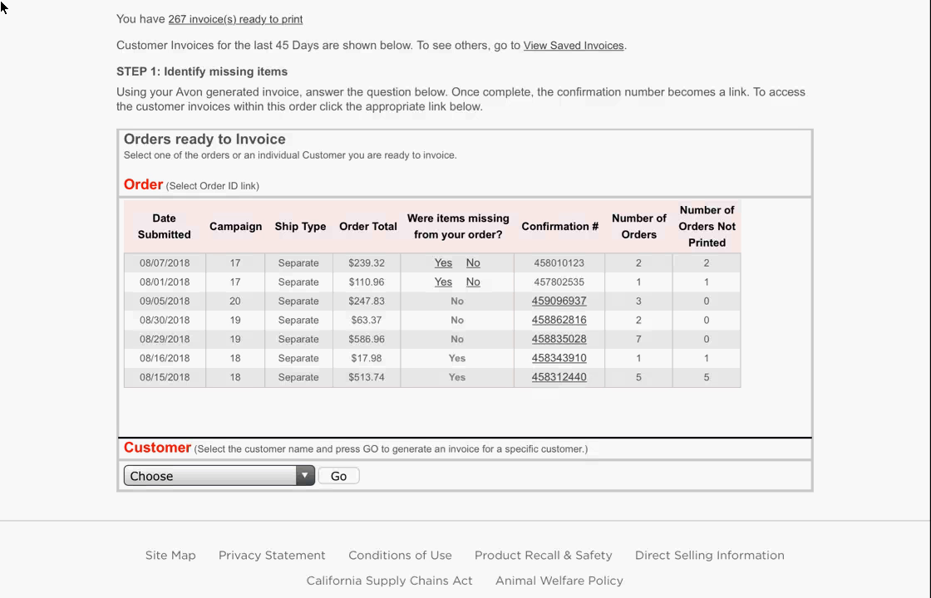
- Review the 08/07/2018 Campaign 17 order in Step 2, with its two customer orders
scroll(2, 8, up, 1)
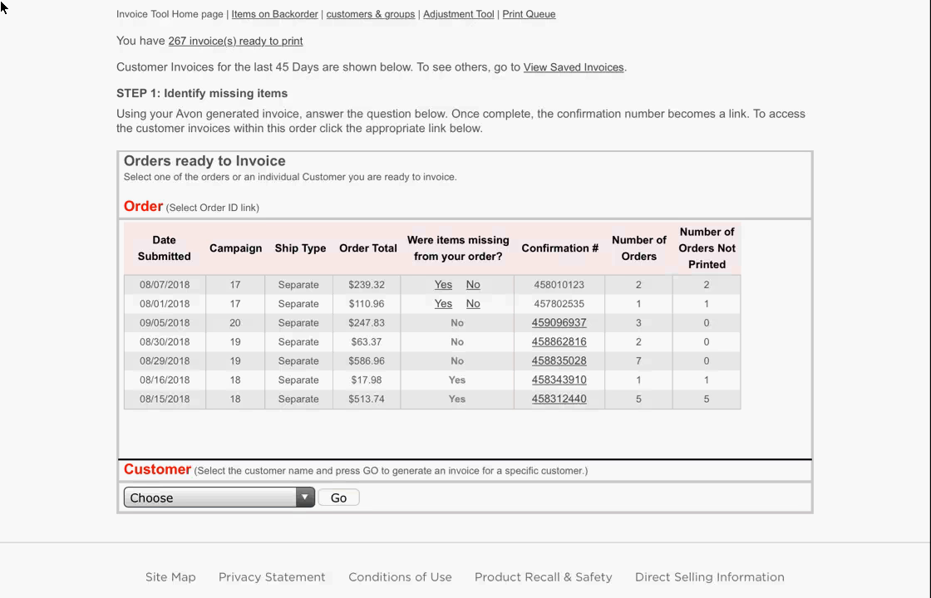
scroll(2, 3, up, 1)
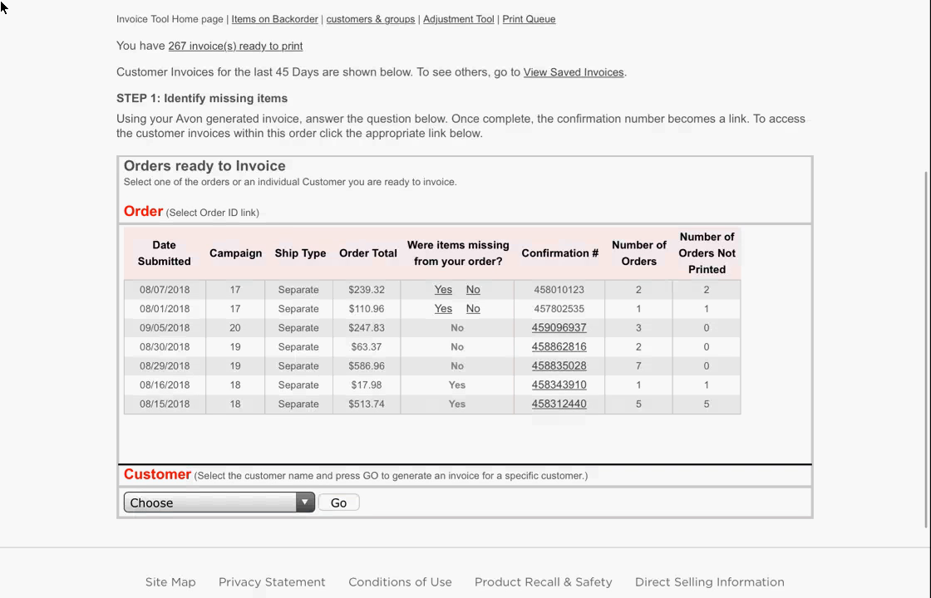
scroll(2, 3, down, 1)
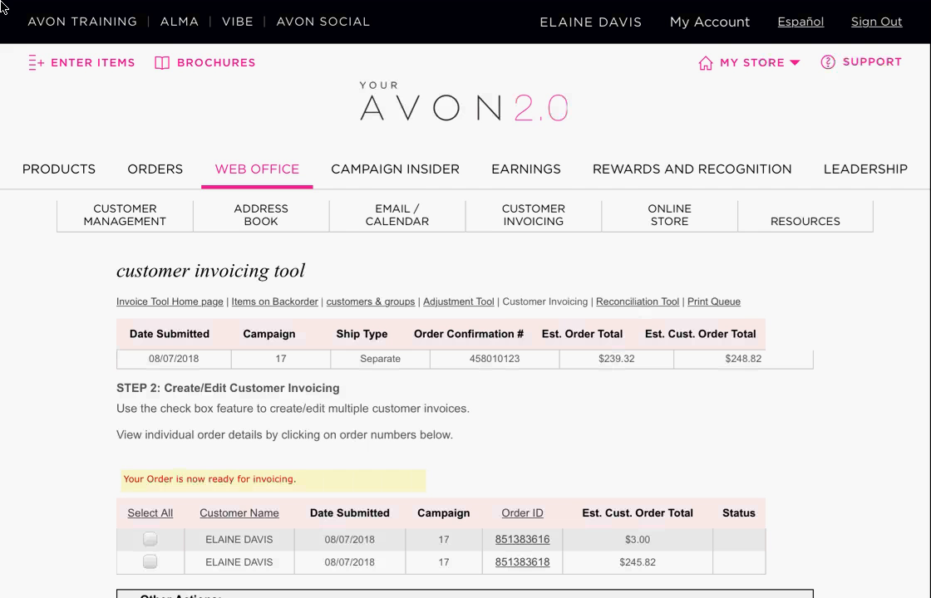
- Tick both of the customer's Campaign 17 orders with Select All
scroll(3, 8, down, 5)
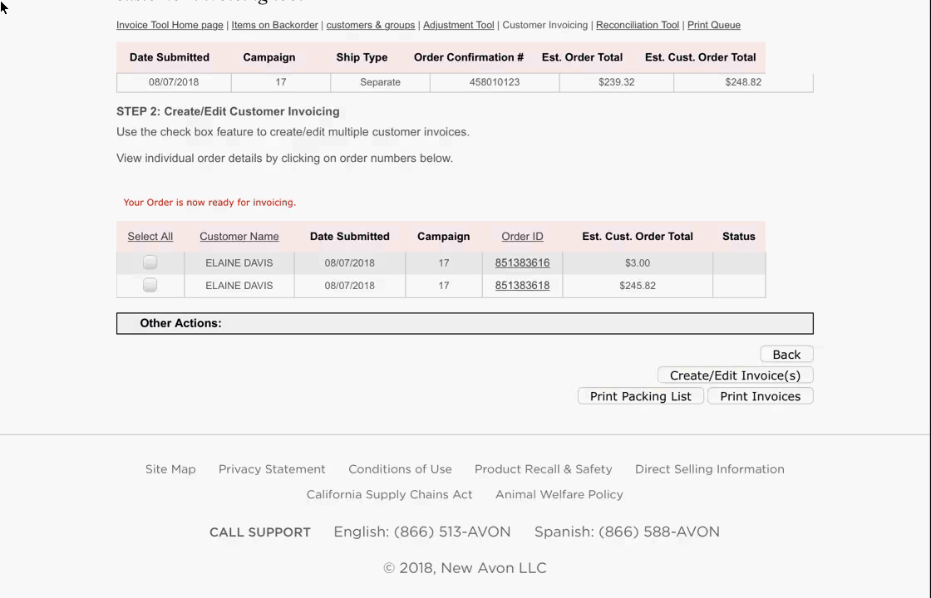
scroll(1, 2, up, 1)
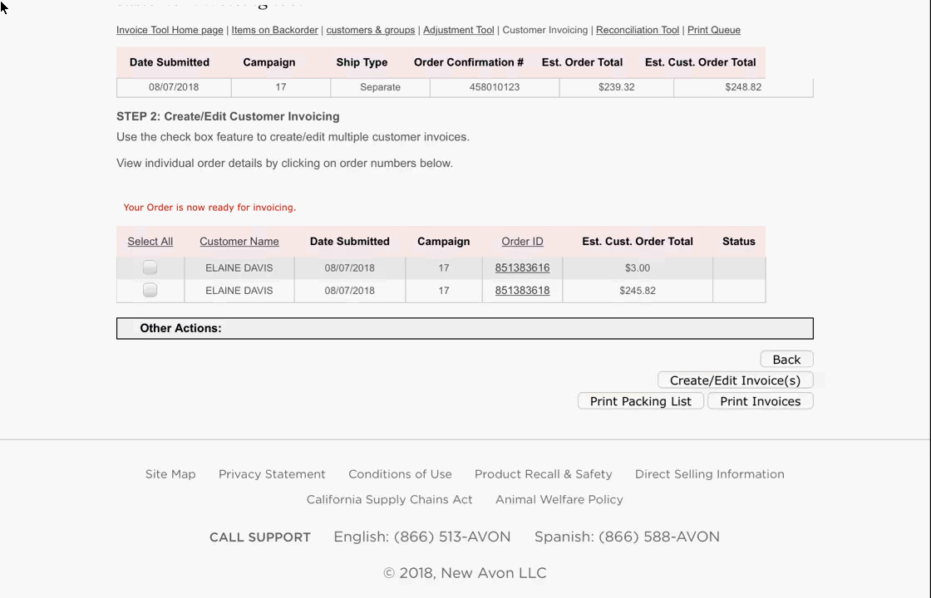
scroll(1, 6, down, 1)
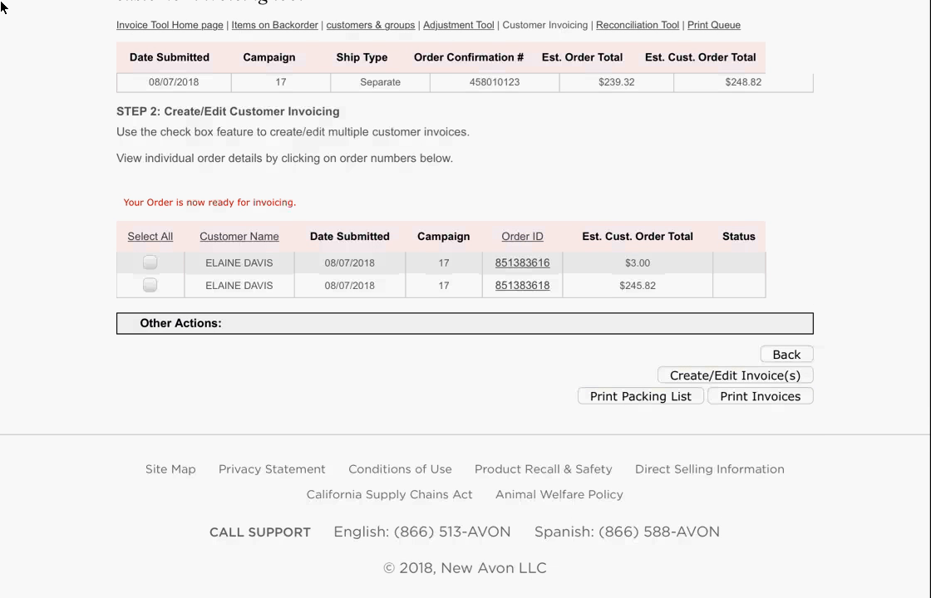
click(150, 237)
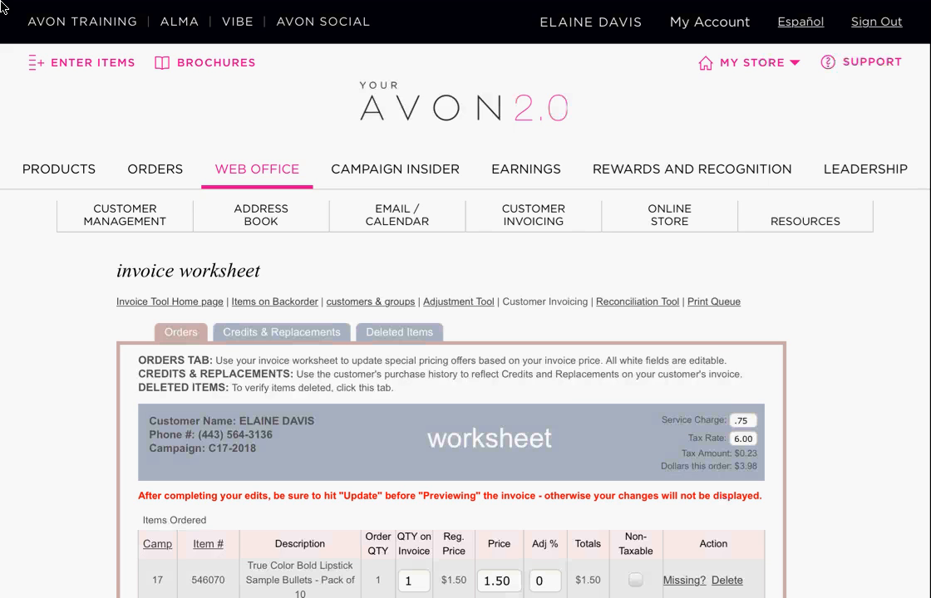
scroll(3, 7, down, 3)
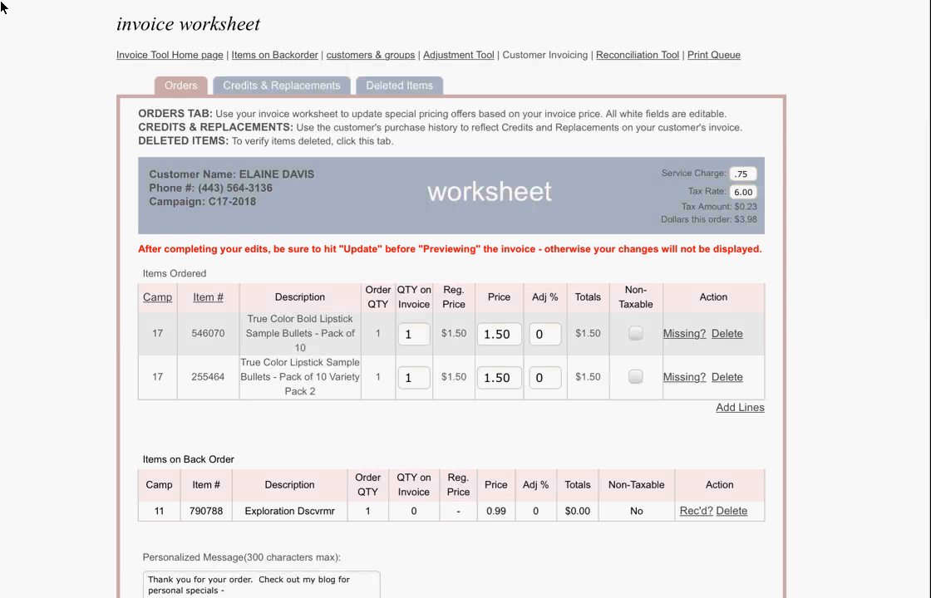
scroll(3, 6, down, 2)
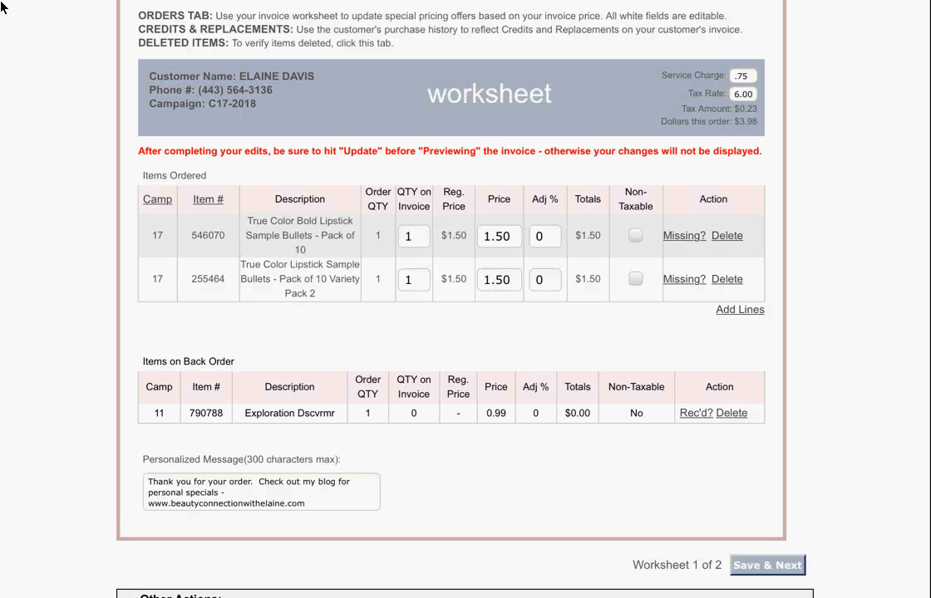
scroll(2, 7, down, 1)
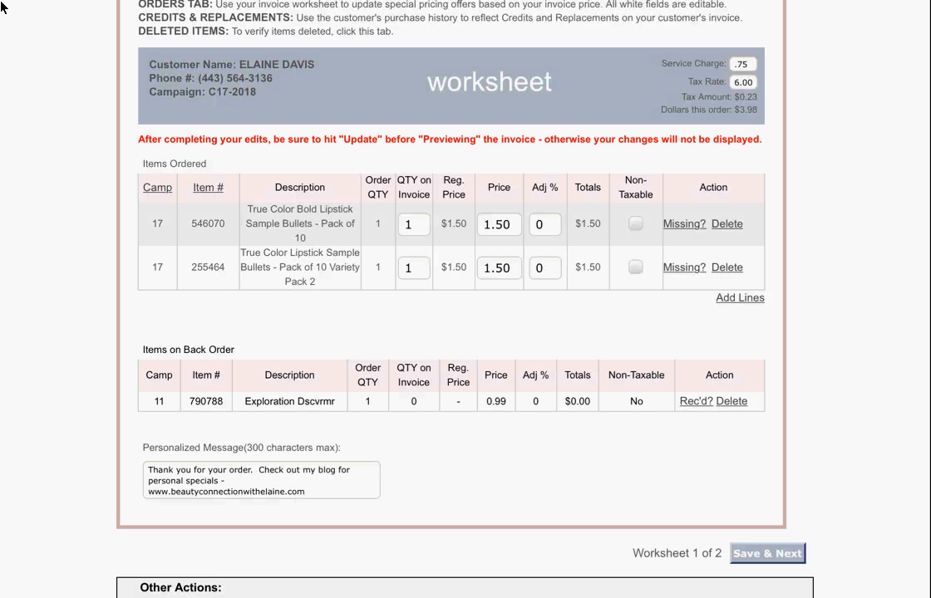
scroll(2, 6, up, 1)
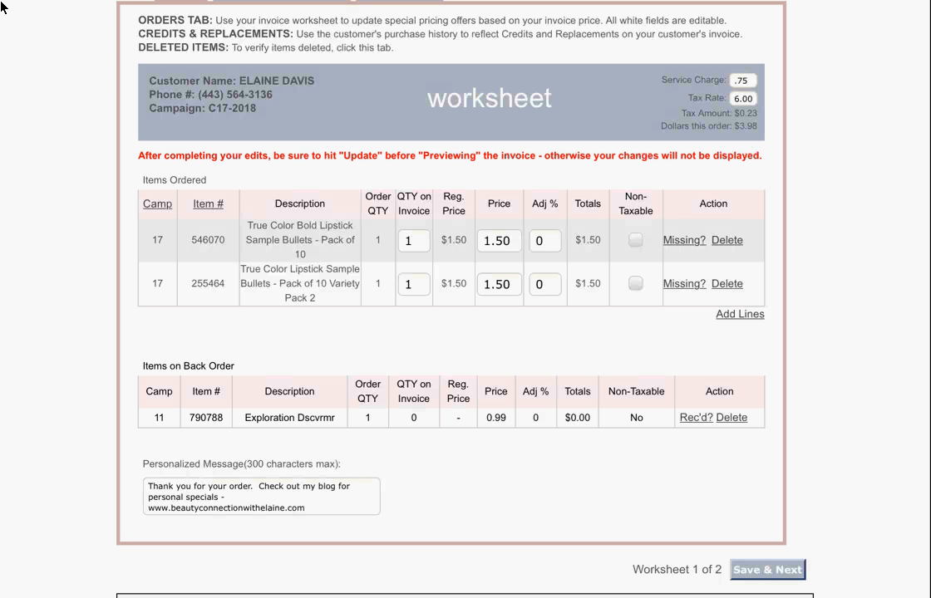
click(635, 240)
scroll(465, 300, down, 1)
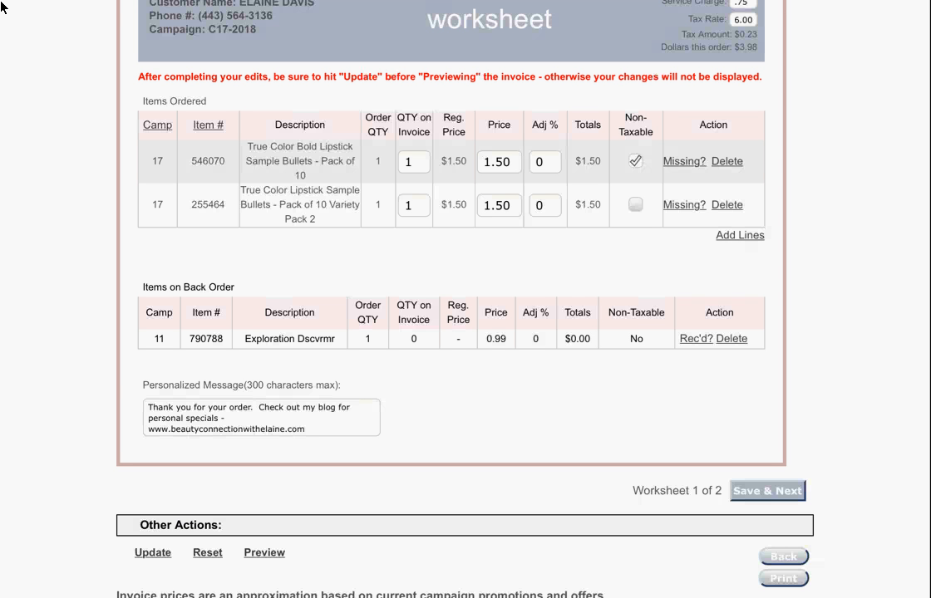
click(636, 161)
scroll(466, 299, down, 1)
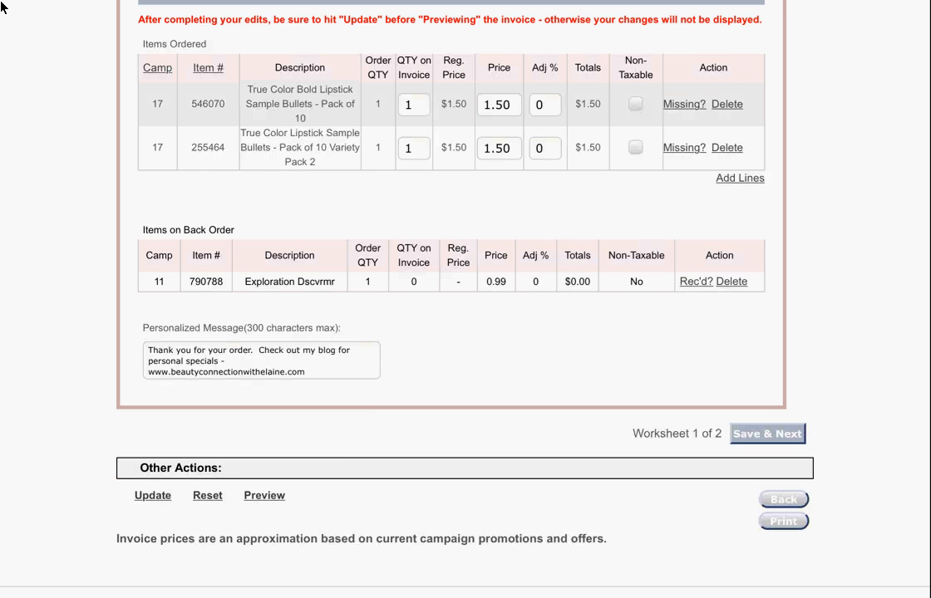
scroll(466, 299, down, 1)
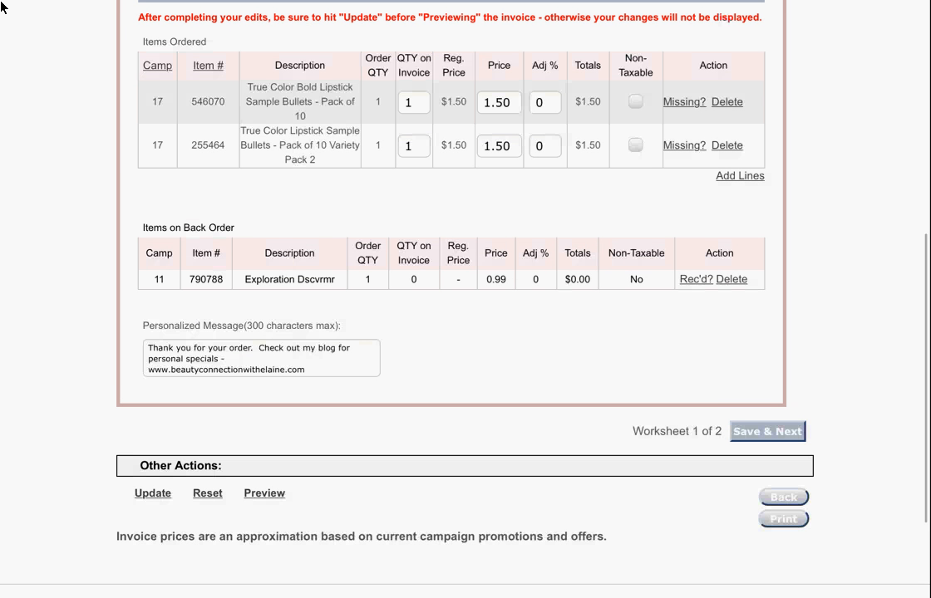
scroll(466, 299, down, 1)
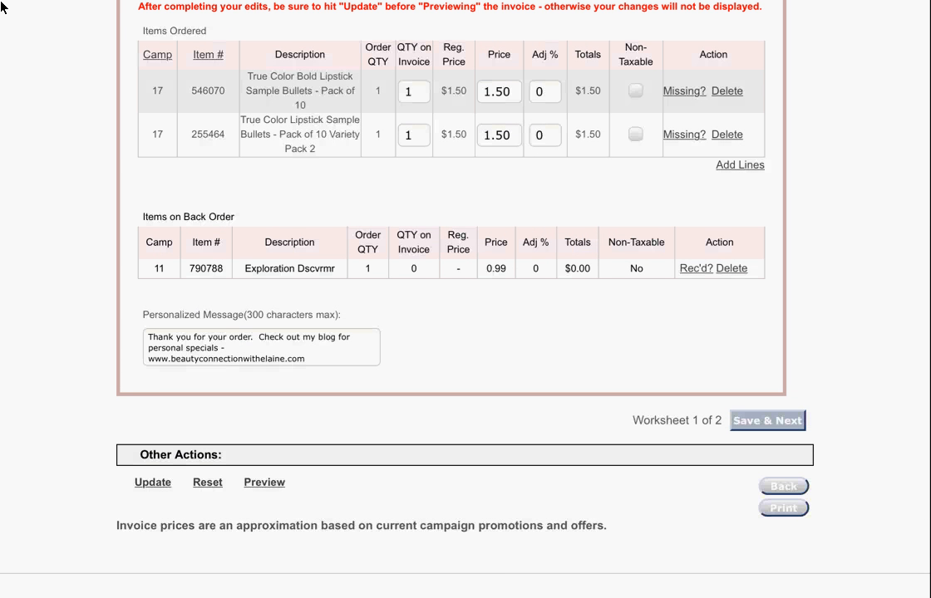
scroll(3, 7, up, 2)
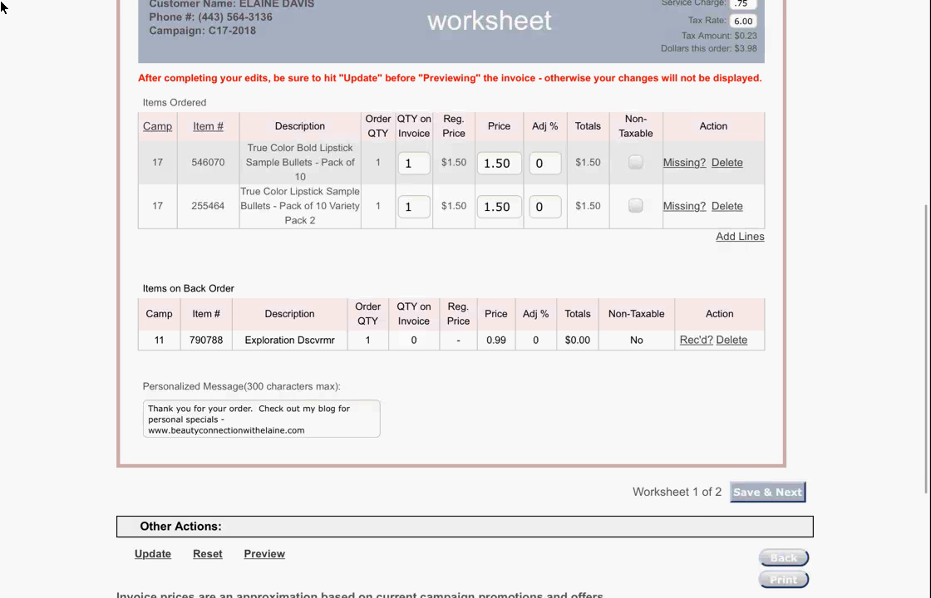
scroll(3, 7, up, 1)
scroll(3, 7, up, 1)
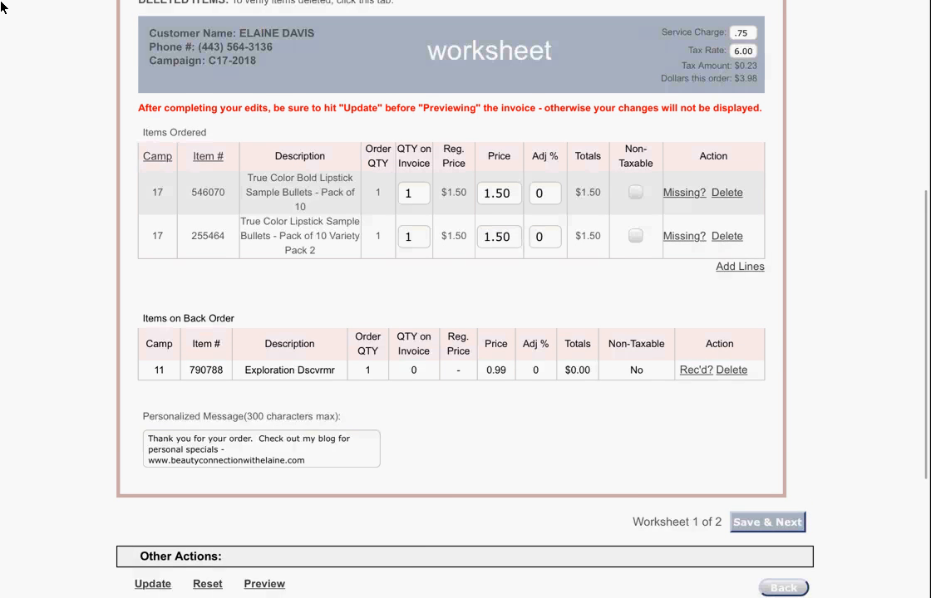
scroll(3, 6, down, 3)
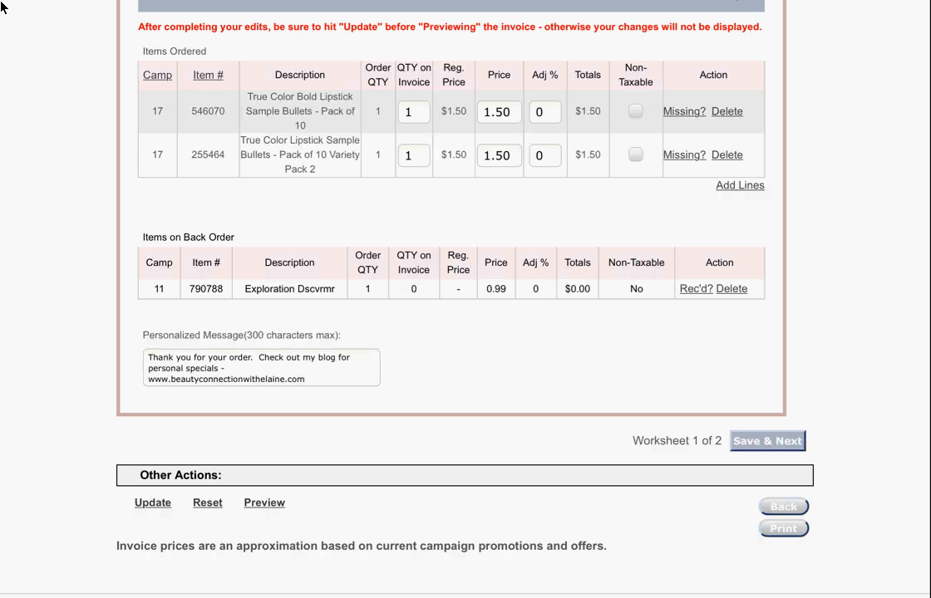
scroll(2, 7, up, 1)
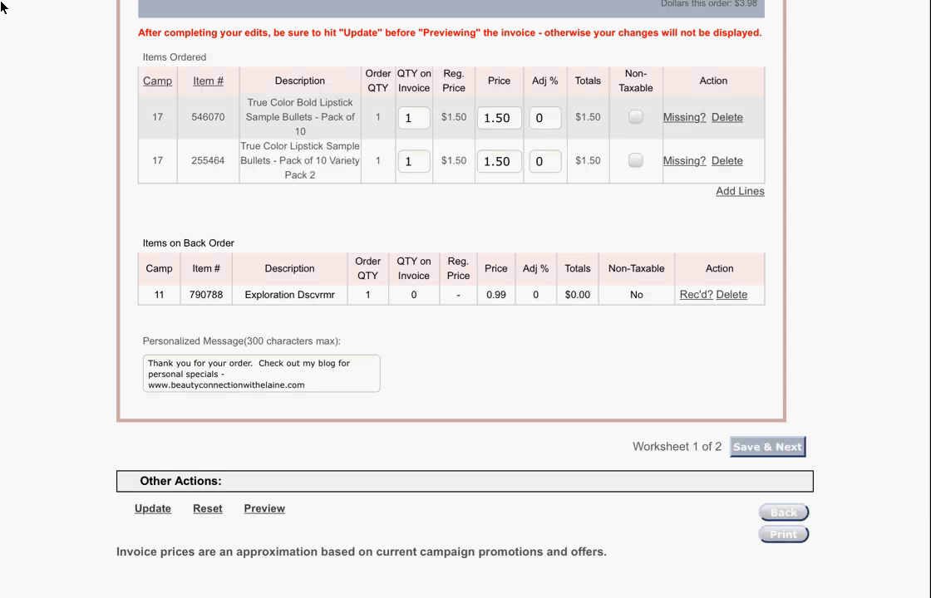
scroll(2, 7, down, 1)
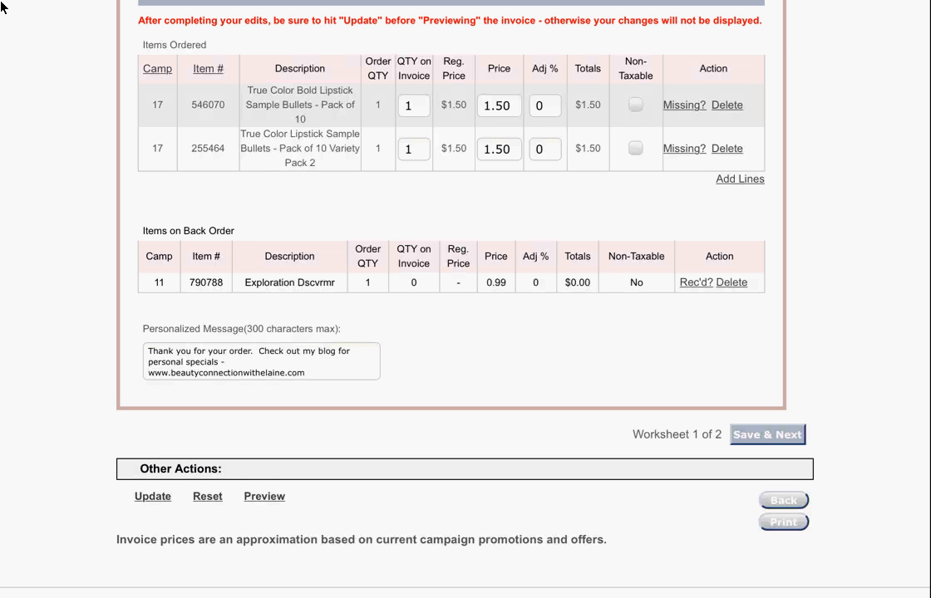
scroll(3, 6, down, 2)
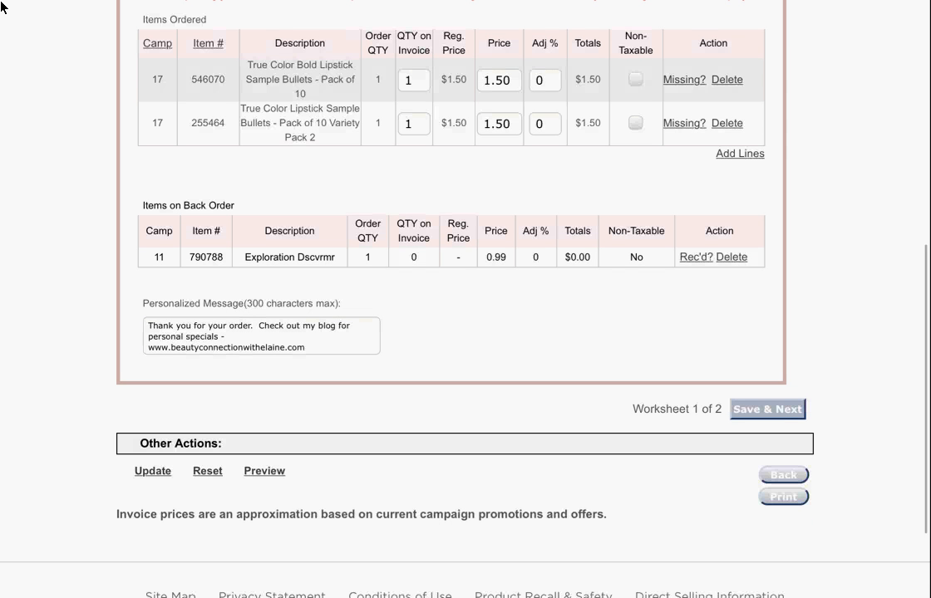
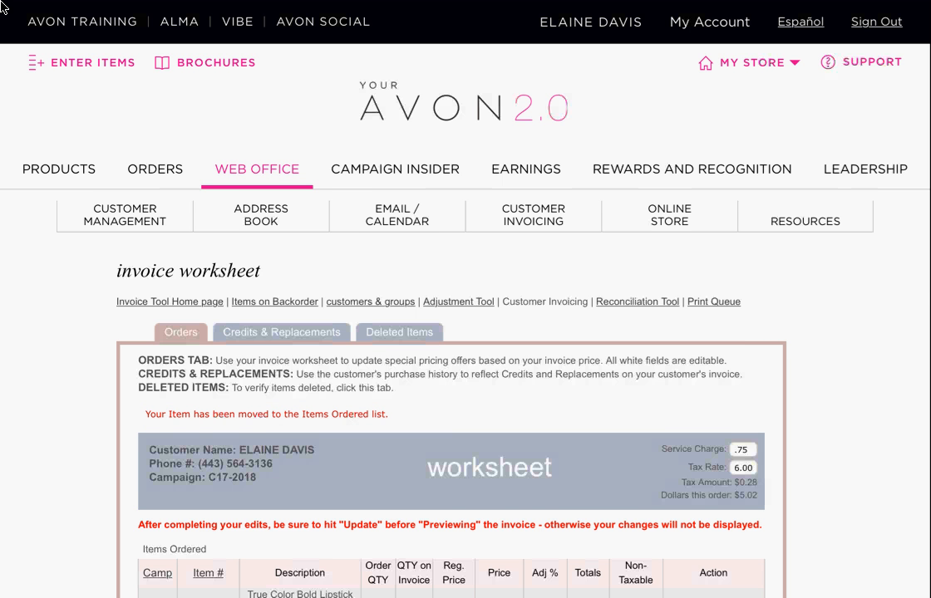
- Change the Exploration Dscvrmr item's Adj % from 0 to 100
scroll(1, 3, down, 5)
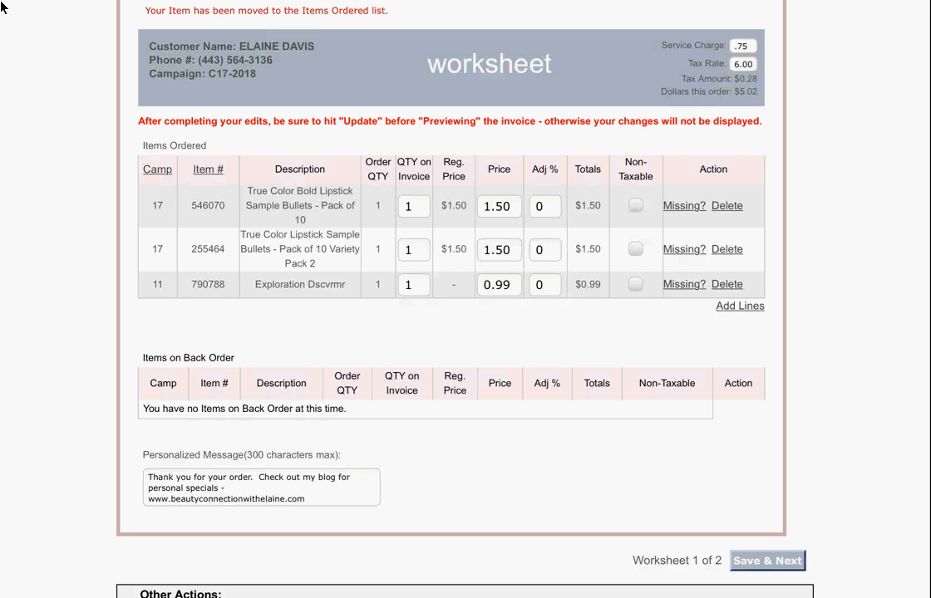
scroll(1, 2, down, 1)
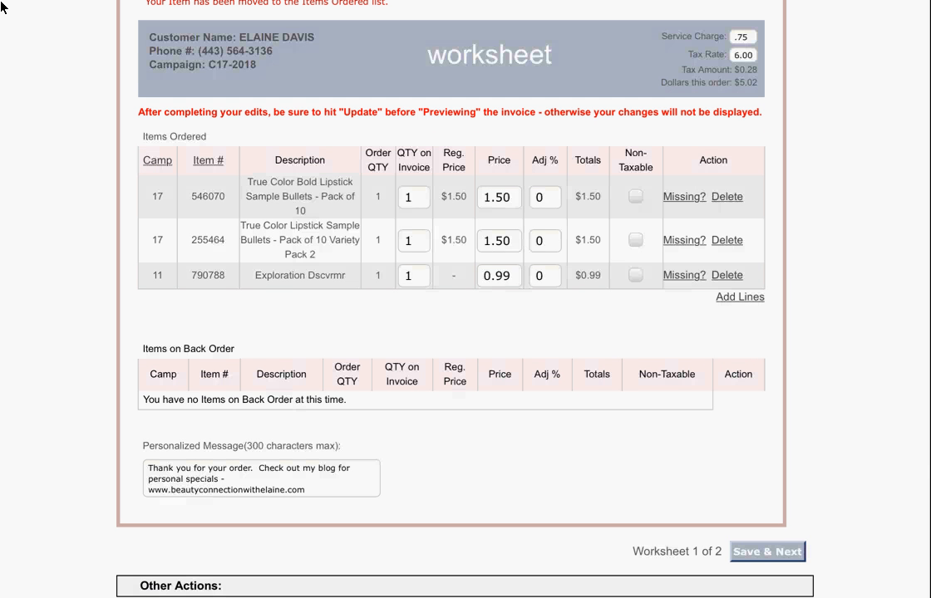
scroll(1, 2, up, 1)
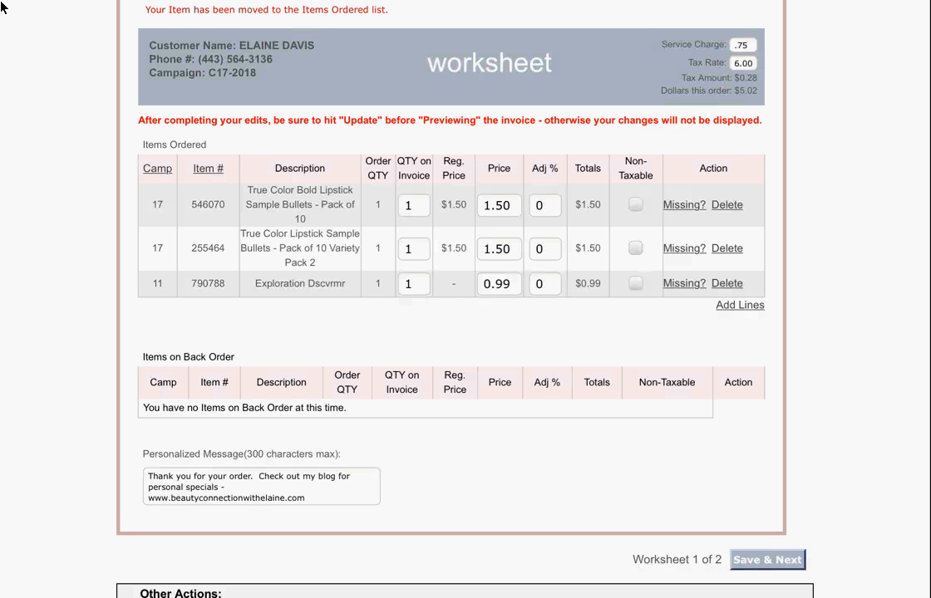
scroll(2, 6, up, 1)
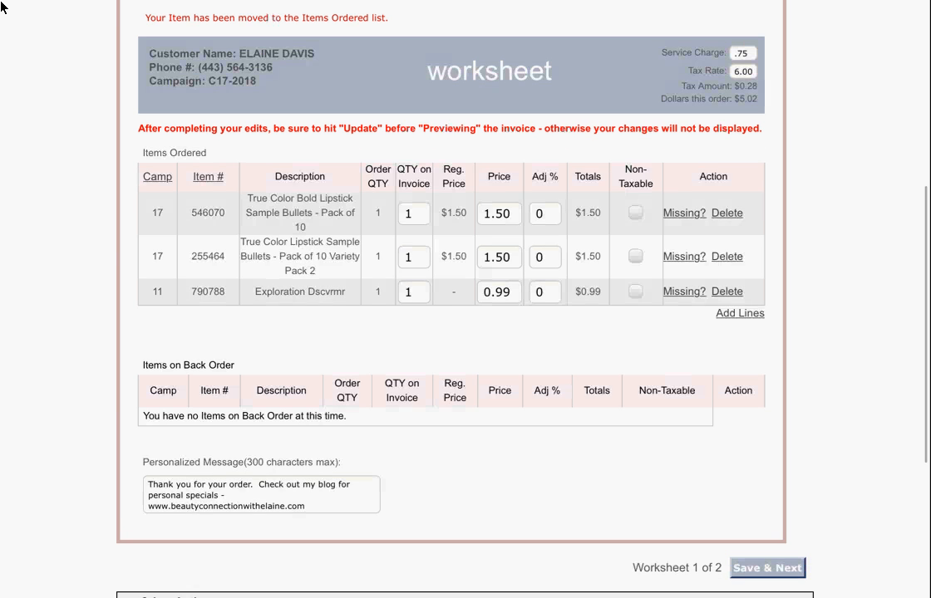
scroll(3, 7, down, 1)
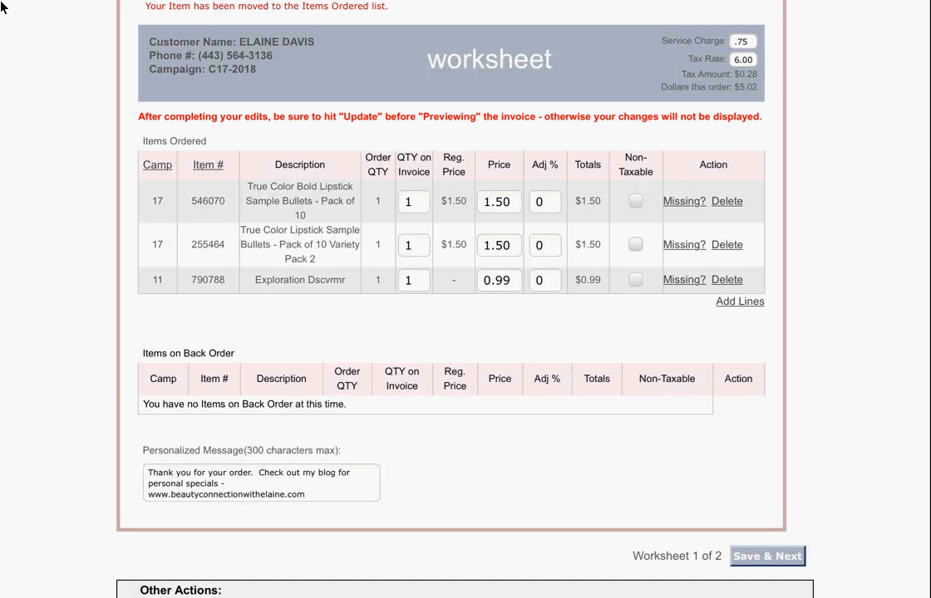
scroll(2, 7, up, 2)
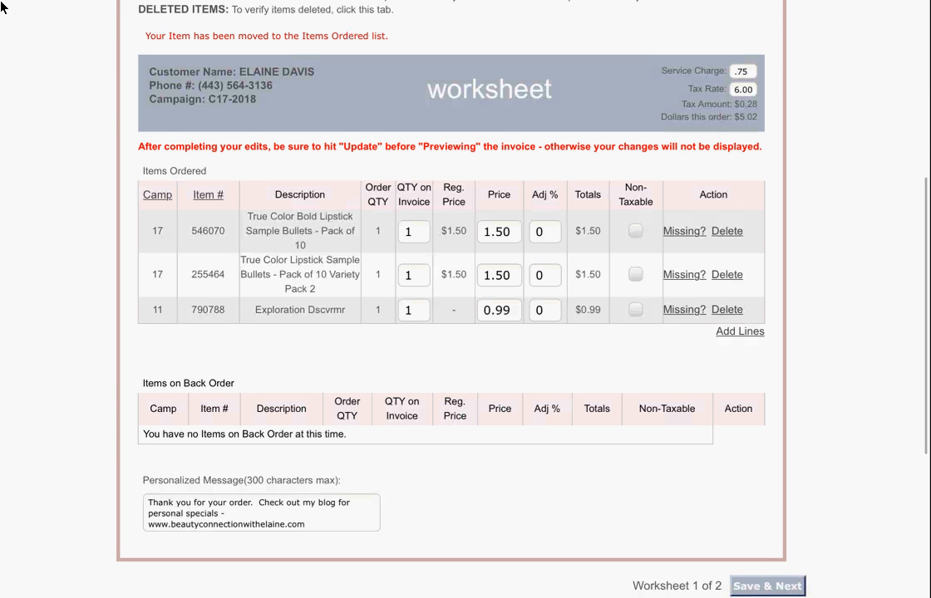
scroll(2, 6, down, 1)
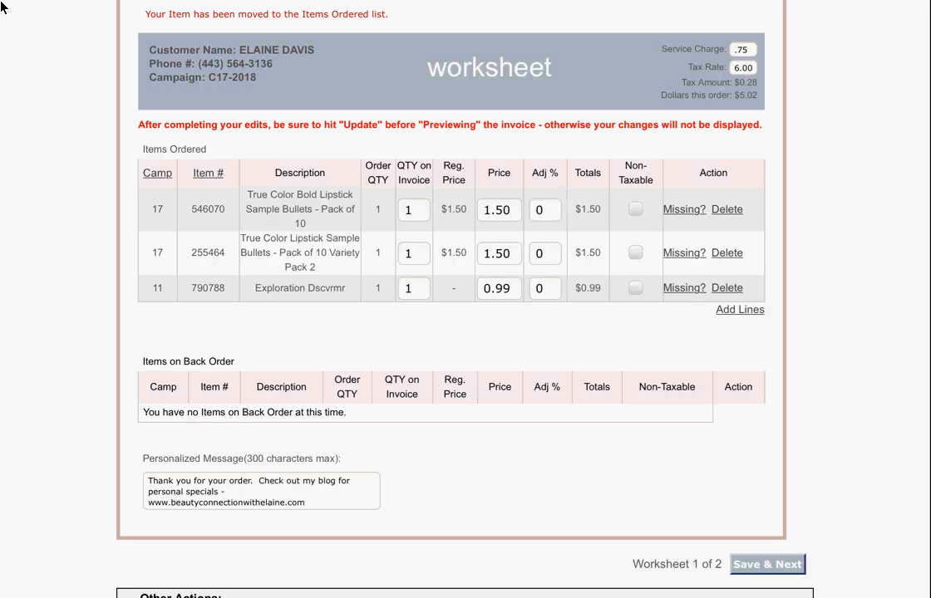
click(545, 288)
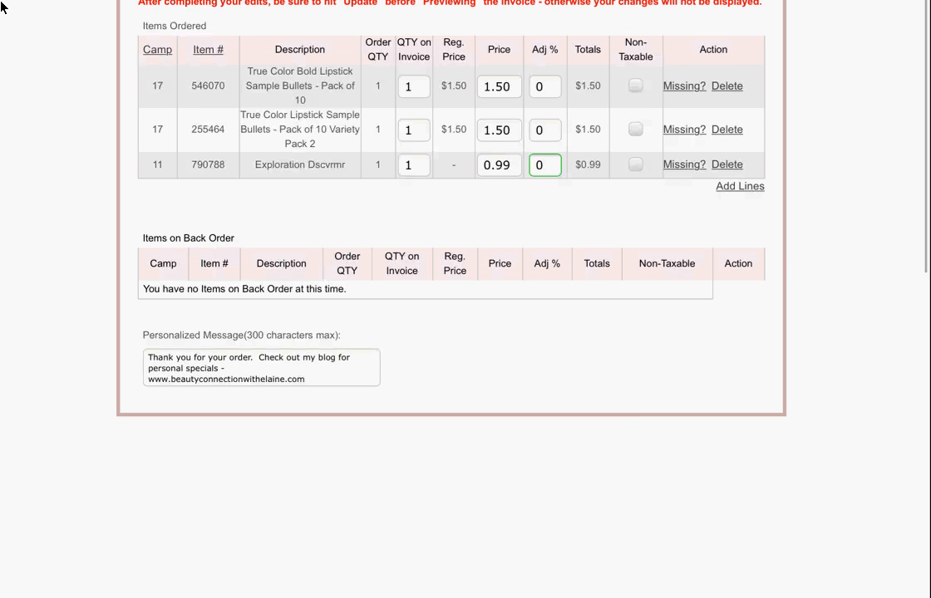
key(BackSpace)
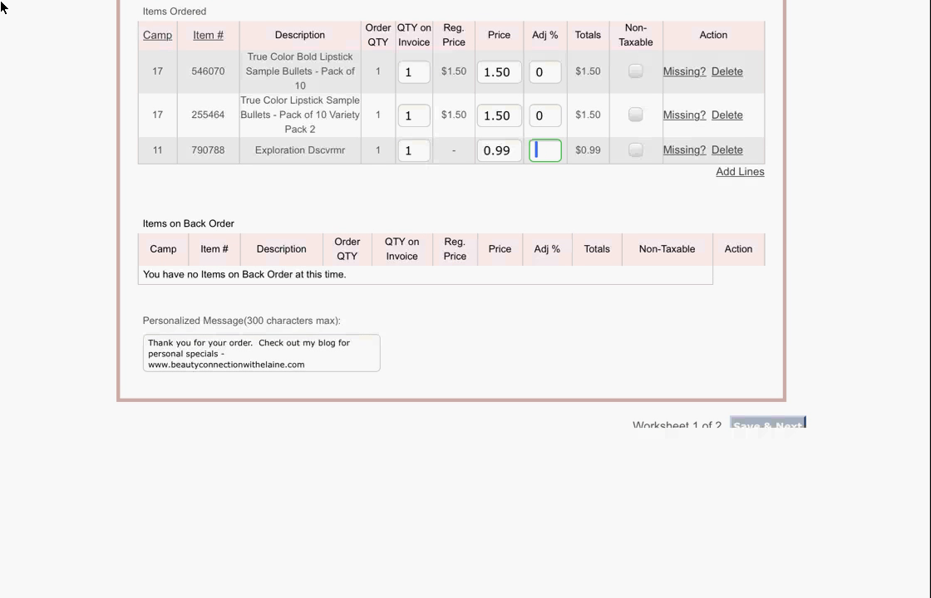
text(100)
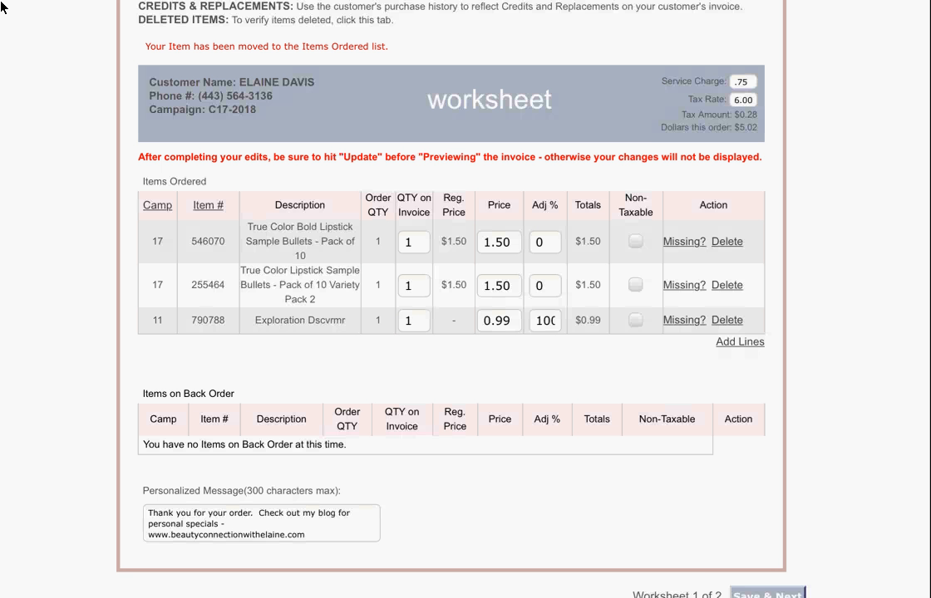
- Update the worksheet so the item totals $0.00 and the order drops to $3.98
scroll(465, 300, down, 5)
click(153, 462)
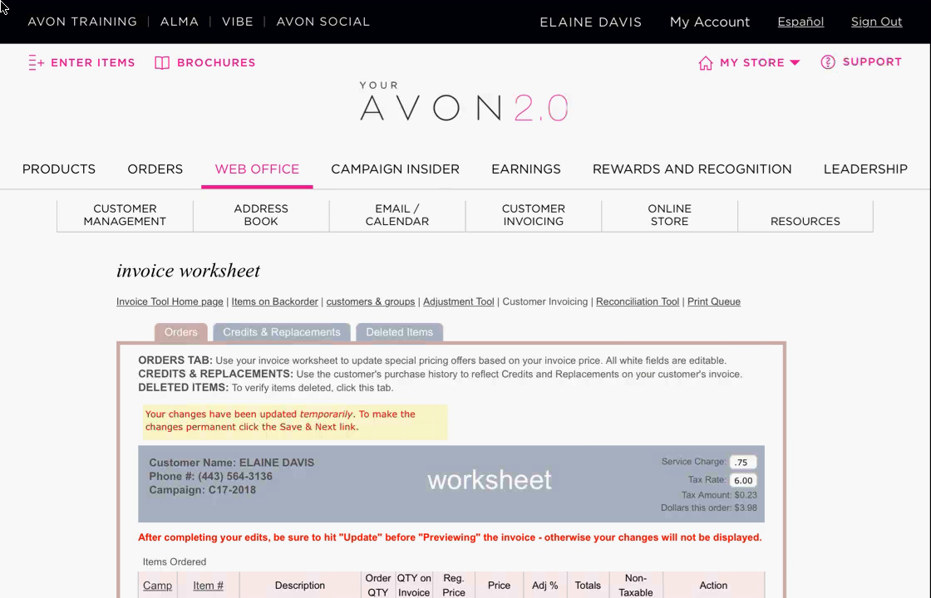
scroll(466, 332, down, 7)
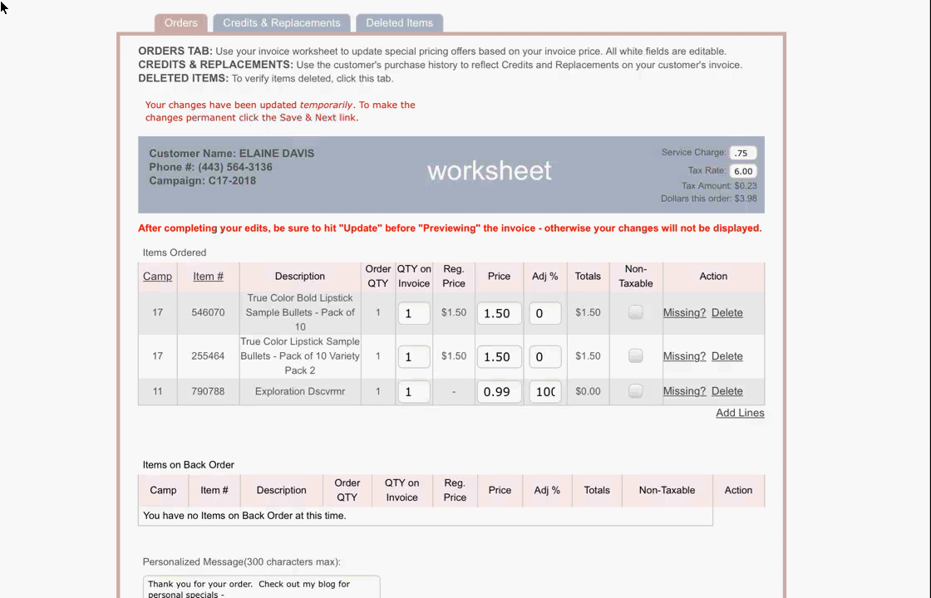
scroll(2, 7, down, 2)
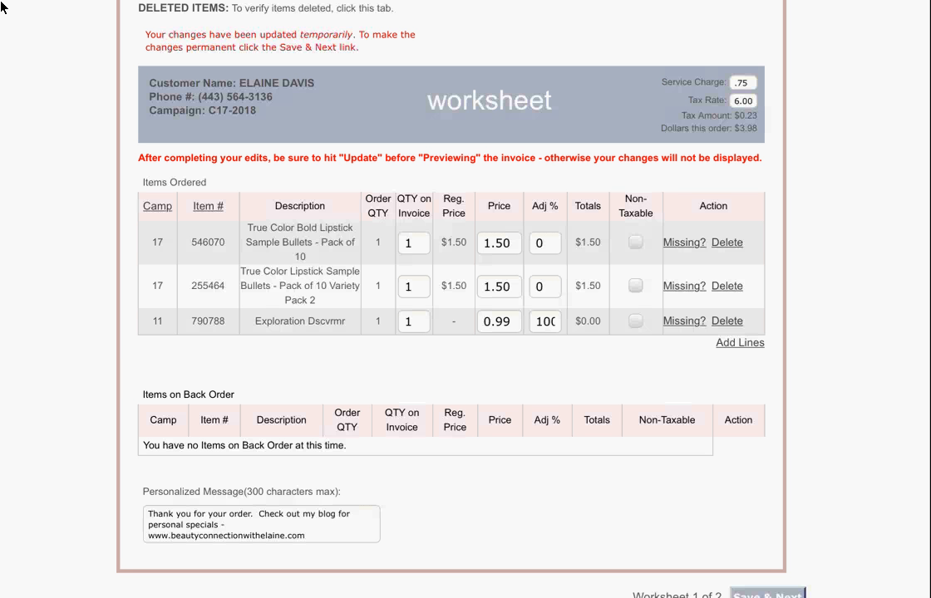
scroll(2, 6, down, 2)
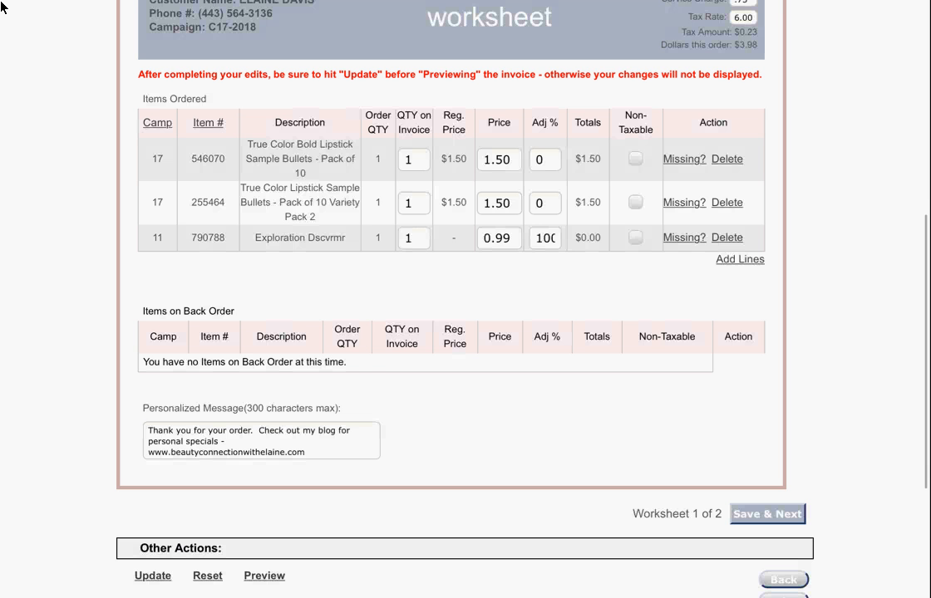
- Check the Items Ordered table for Exploration Dscvrmr's 100 Adj % and the $3.98 order total
scroll(2, 7, up, 2)
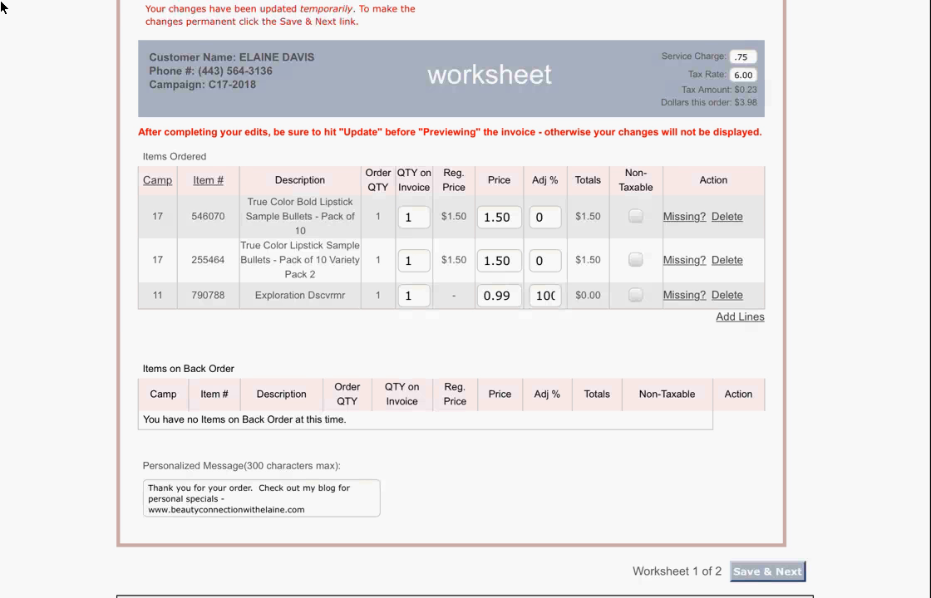
scroll(3, 6, down, 5)
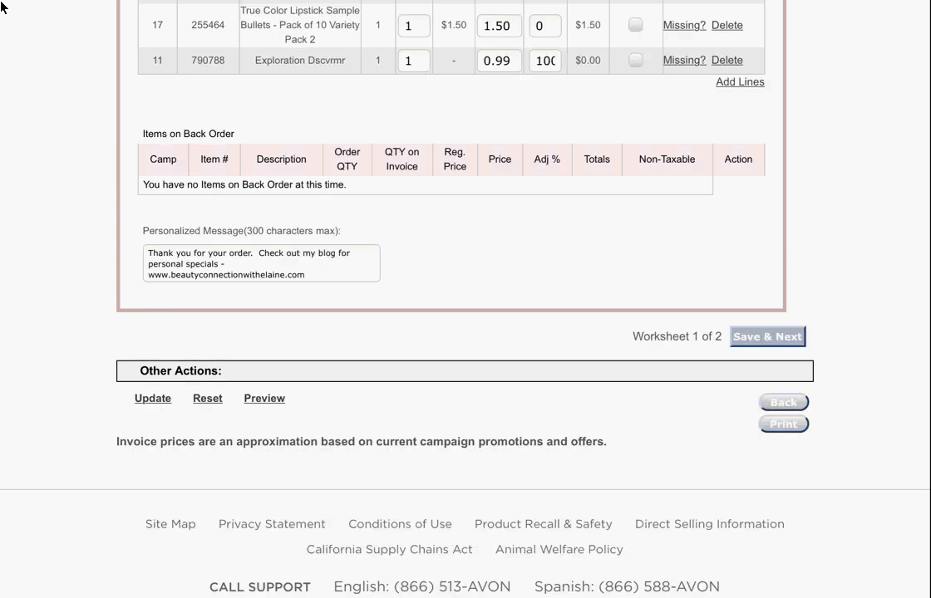
scroll(2, 6, up, 2)
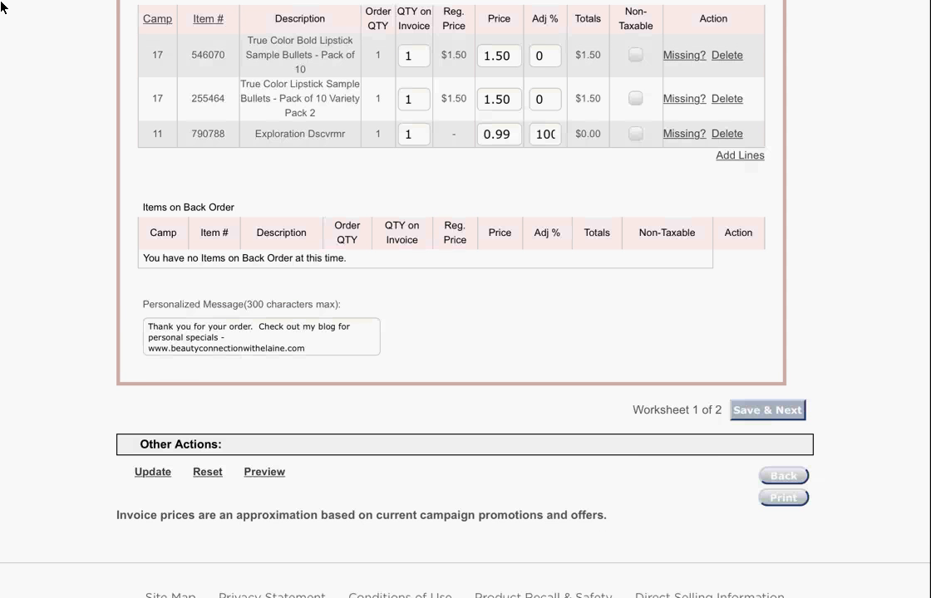
scroll(3, 6, up, 1)
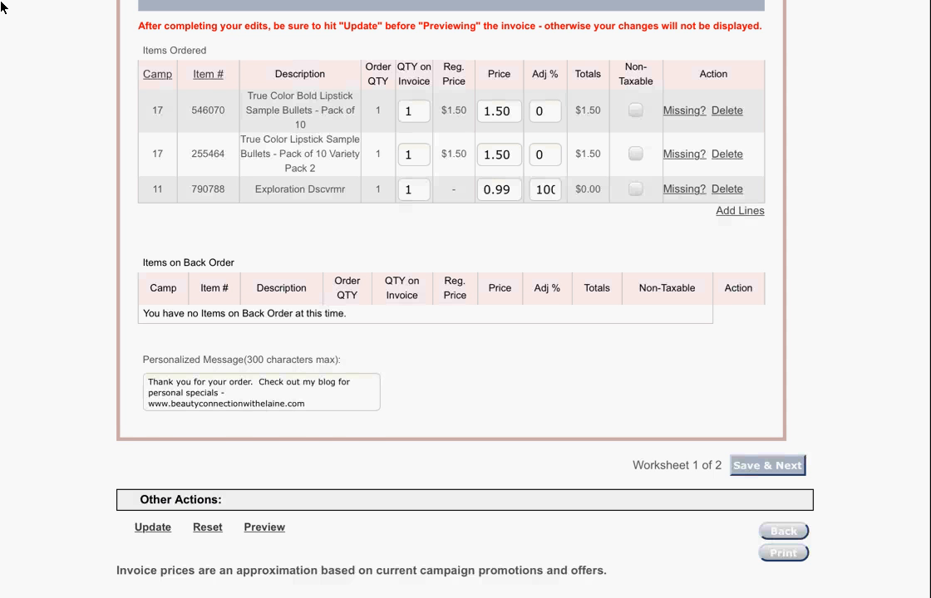
scroll(2, 6, down, 3)
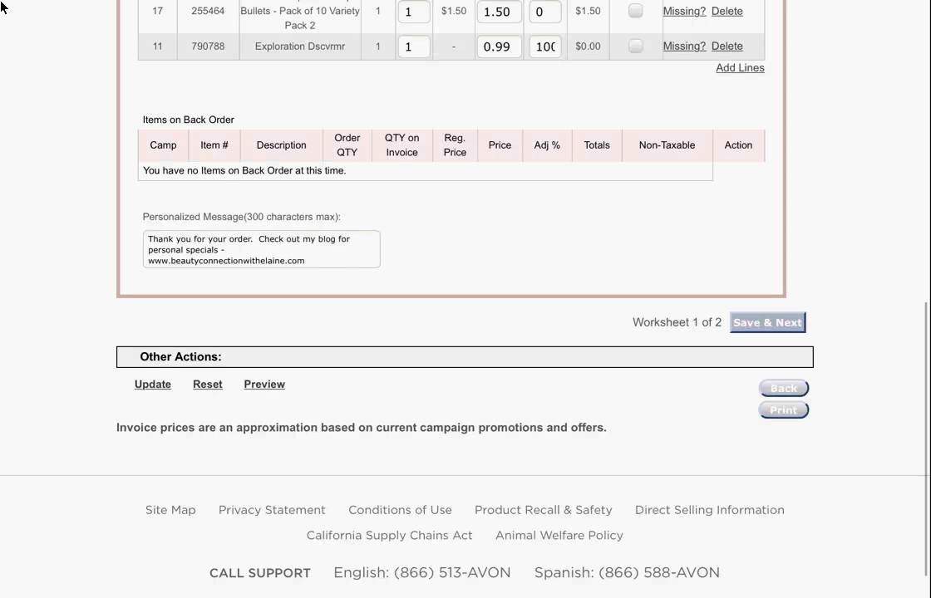
scroll(3, 7, up, 2)
scroll(2, 7, down, 1)
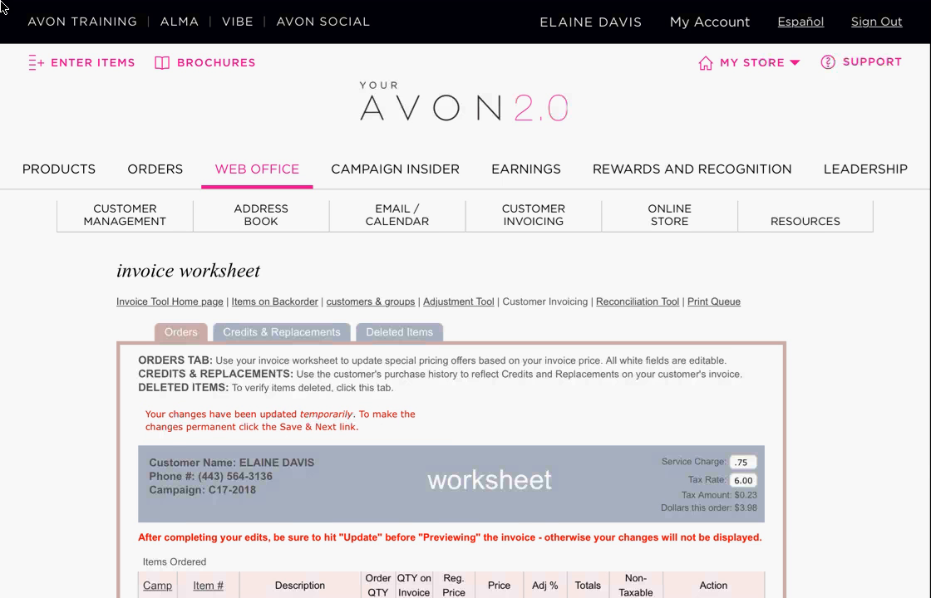
scroll(2, 7, down, 6)
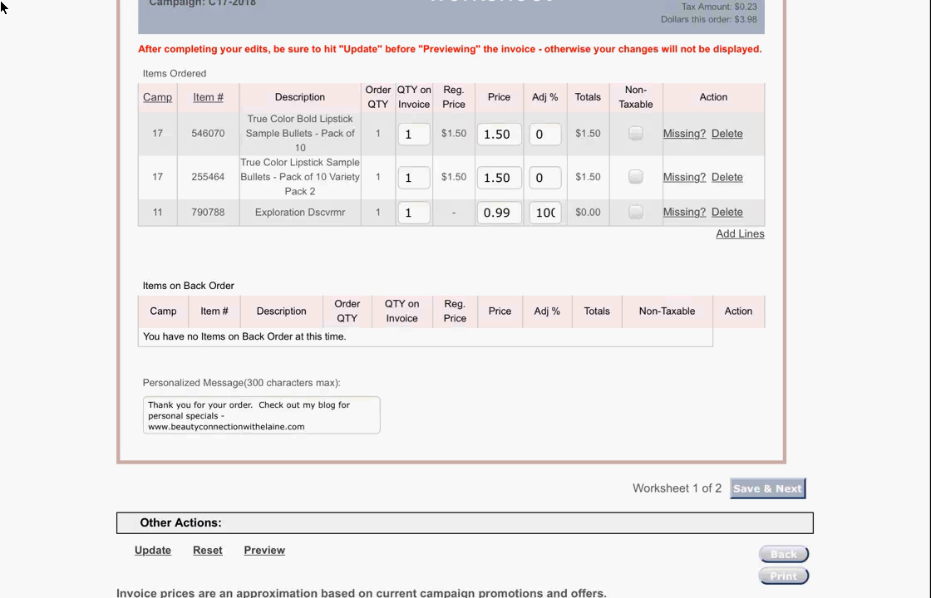
scroll(1, 7, down, 3)
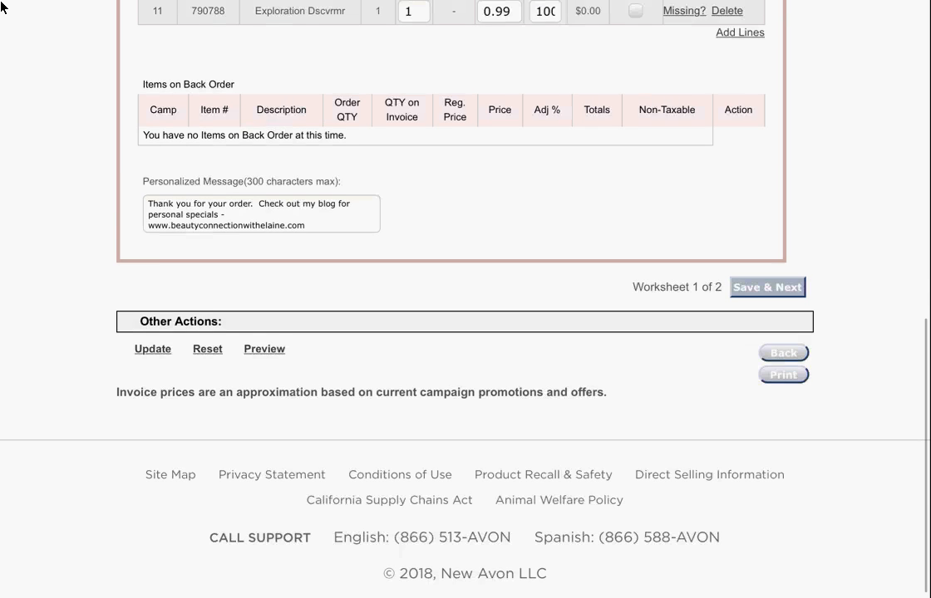
scroll(0, 6, up, 1)
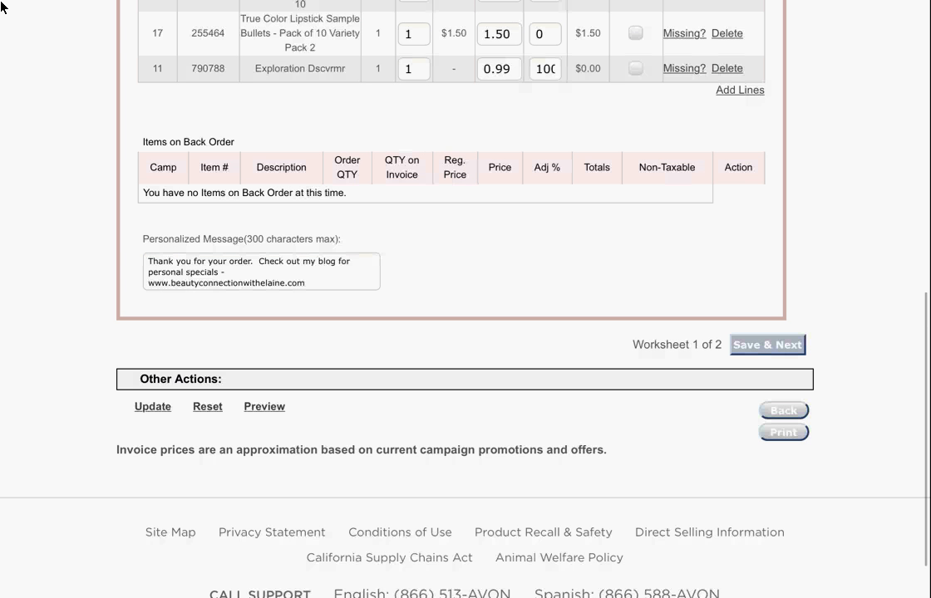
scroll(1, 6, up, 2)
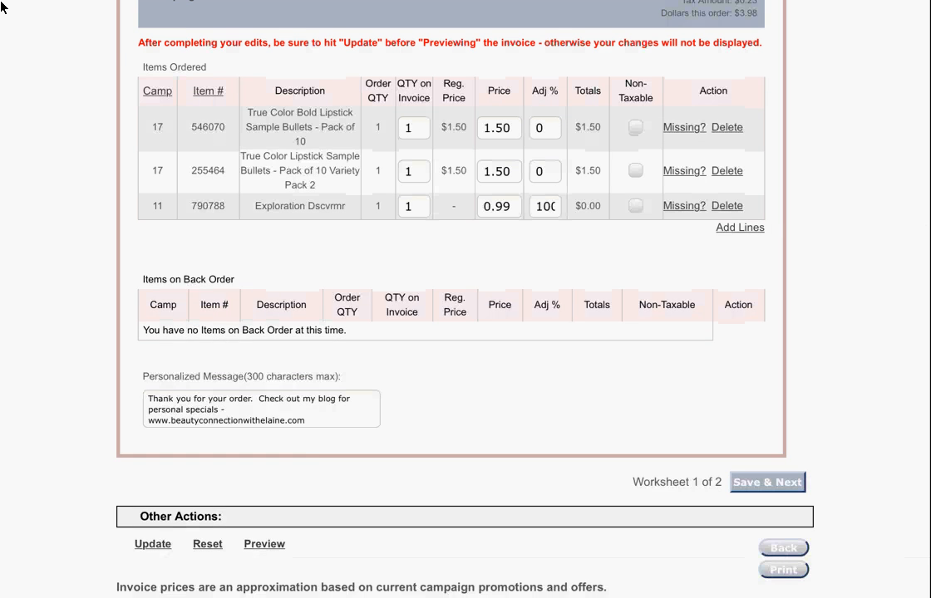
- Add blank item lines to worksheet 1 of 2 and look over the worksheet before saving
click(739, 228)
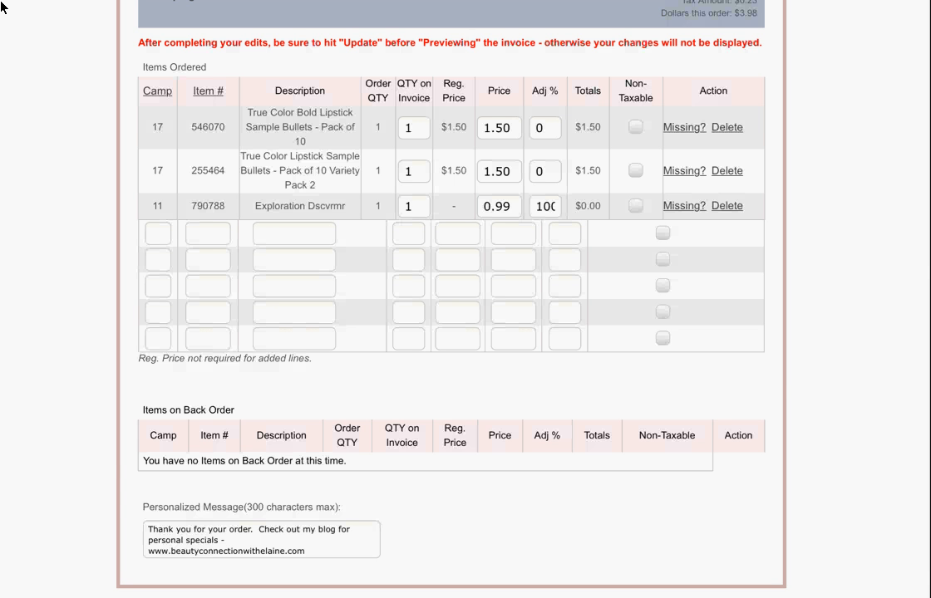
scroll(0, 6, down, 3)
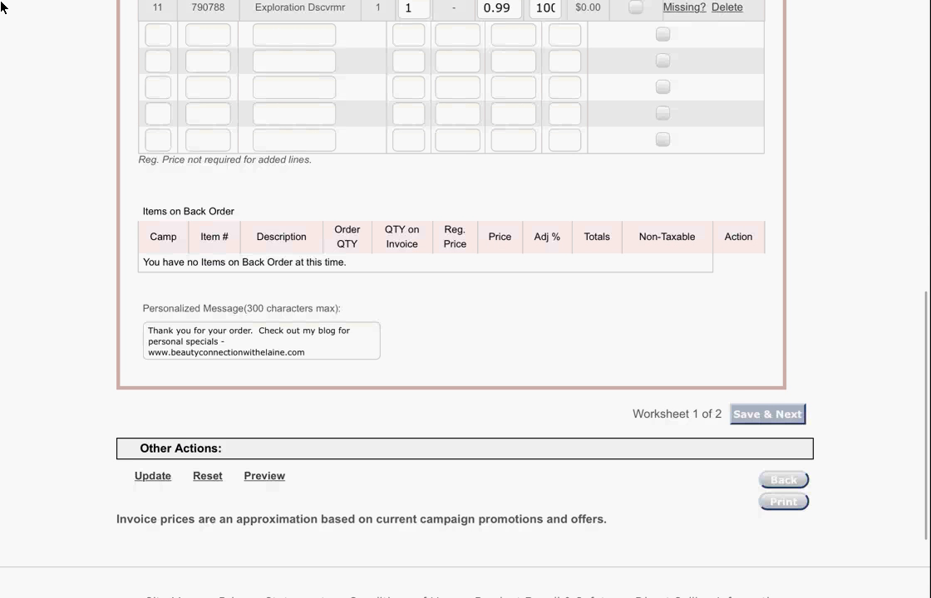
scroll(1, 6, up, 5)
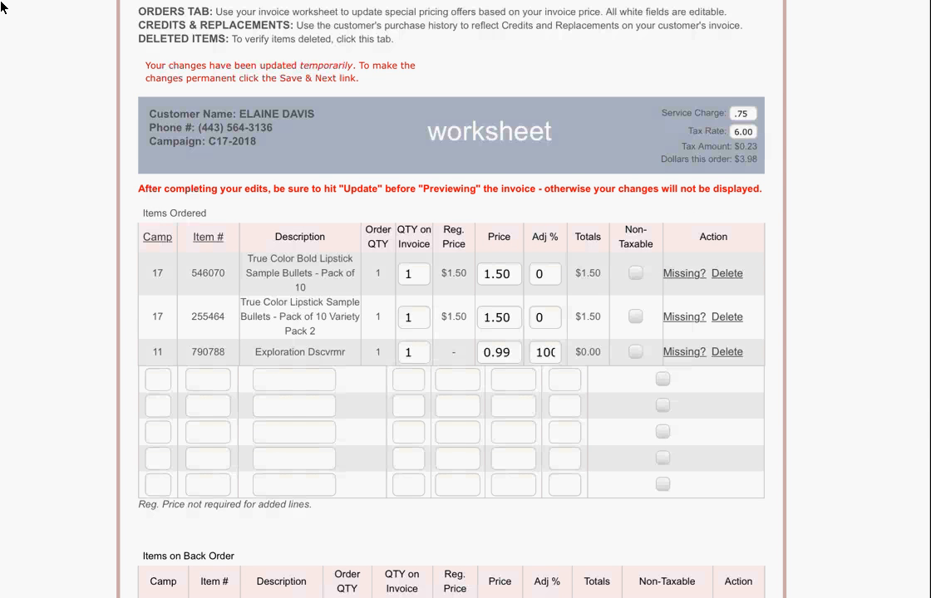
scroll(1, 7, down, 4)
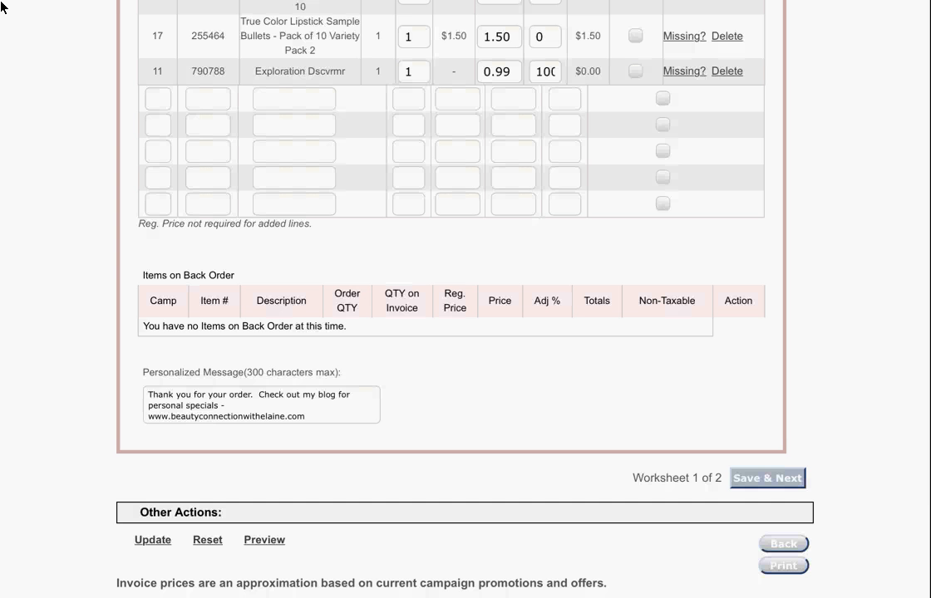
scroll(1, 7, up, 1)
scroll(1, 7, up, 2)
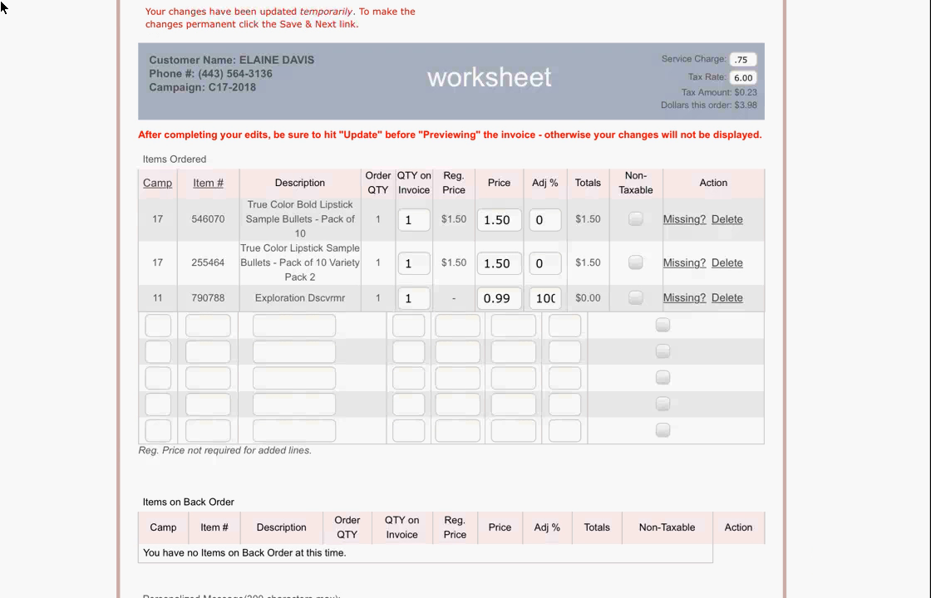
scroll(1, 7, down, 4)
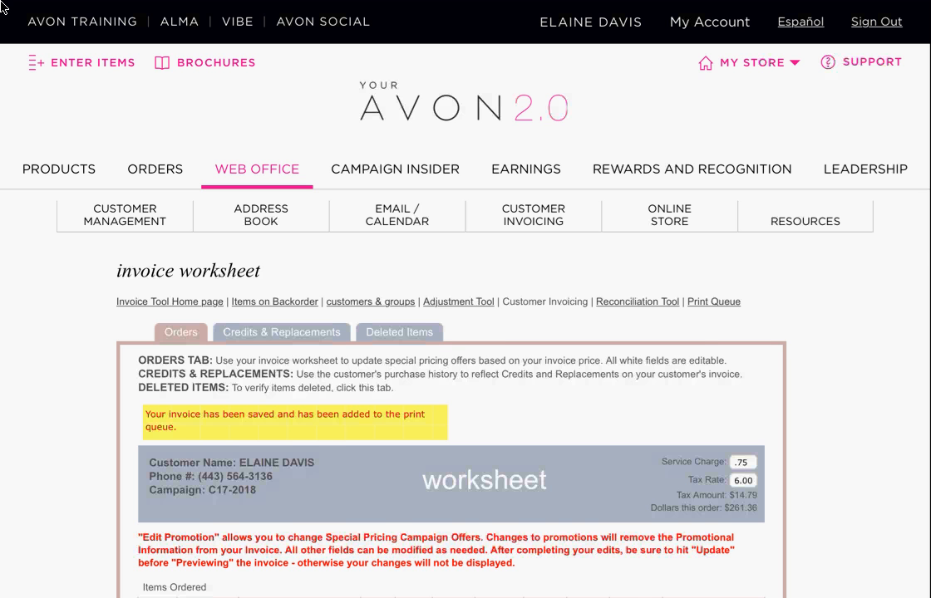
- Review worksheet 2 of 2, the $261.36 order, down to its Save & Print action
scroll(1, 6, down, 7)
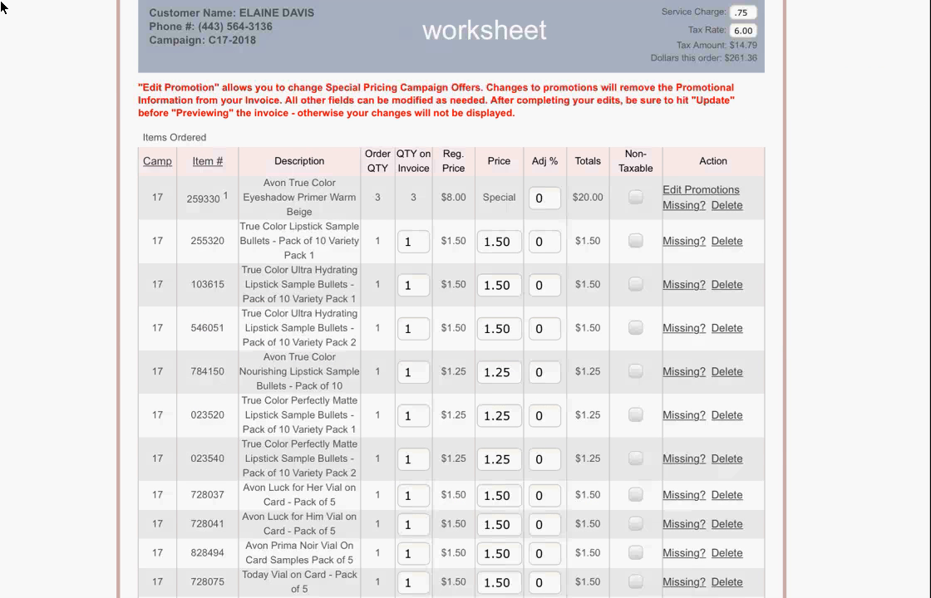
scroll(0, 6, down, 10)
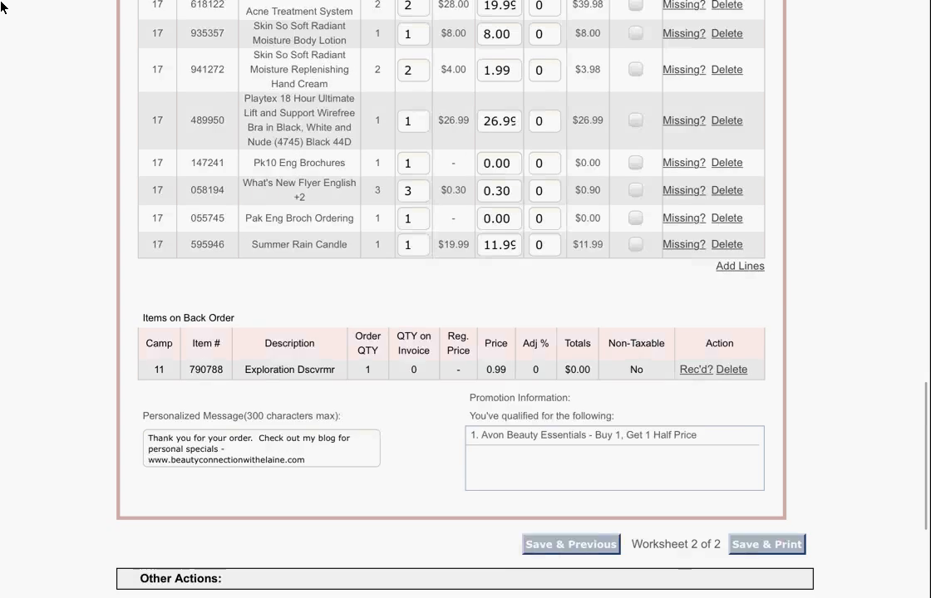
scroll(1, 7, down, 3)
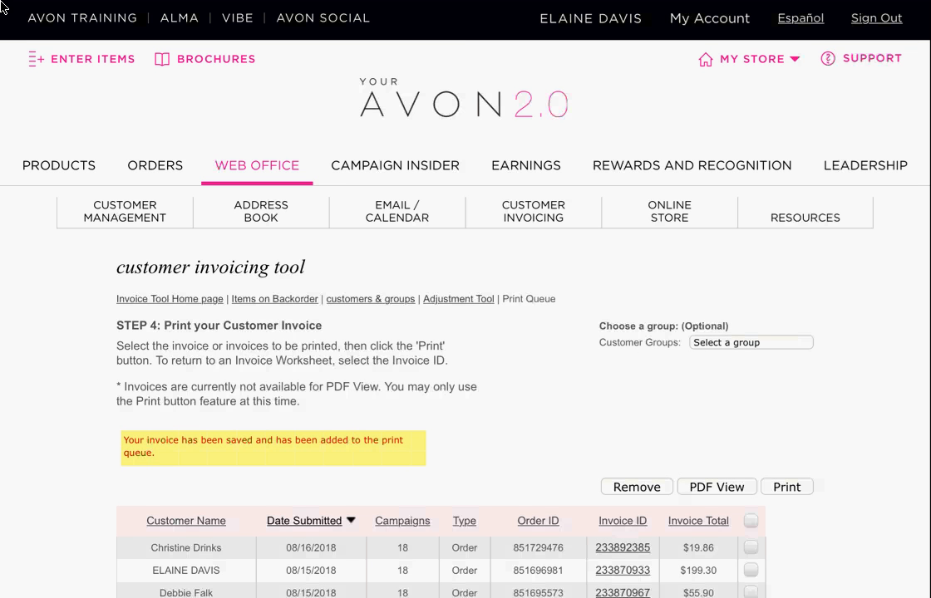
scroll(4, 8, down, 2)
scroll(3, 6, down, 3)
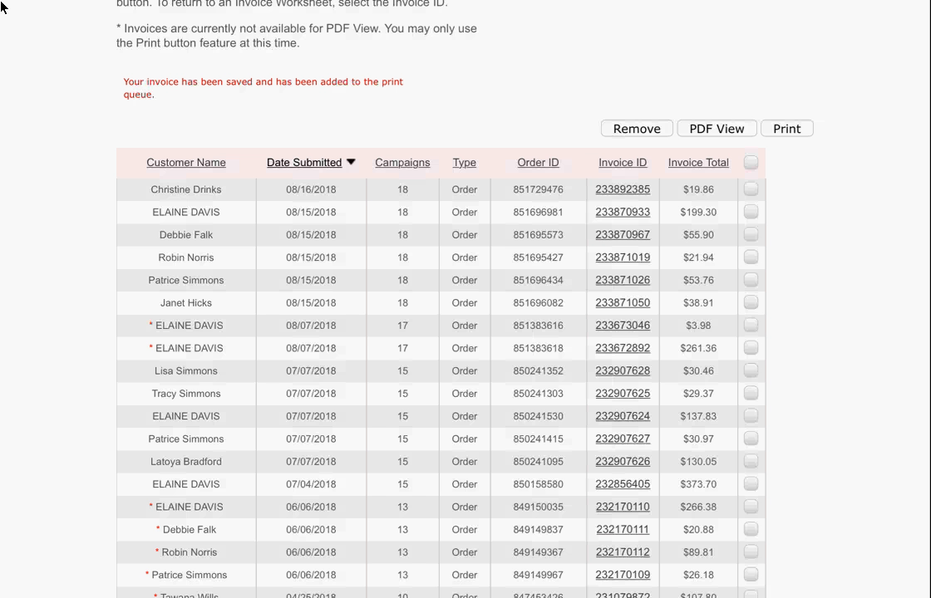
click(750, 212)
click(750, 190)
click(751, 234)
click(750, 234)
click(750, 212)
click(750, 190)
scroll(465, 332, down, 2)
scroll(465, 333, down, 2)
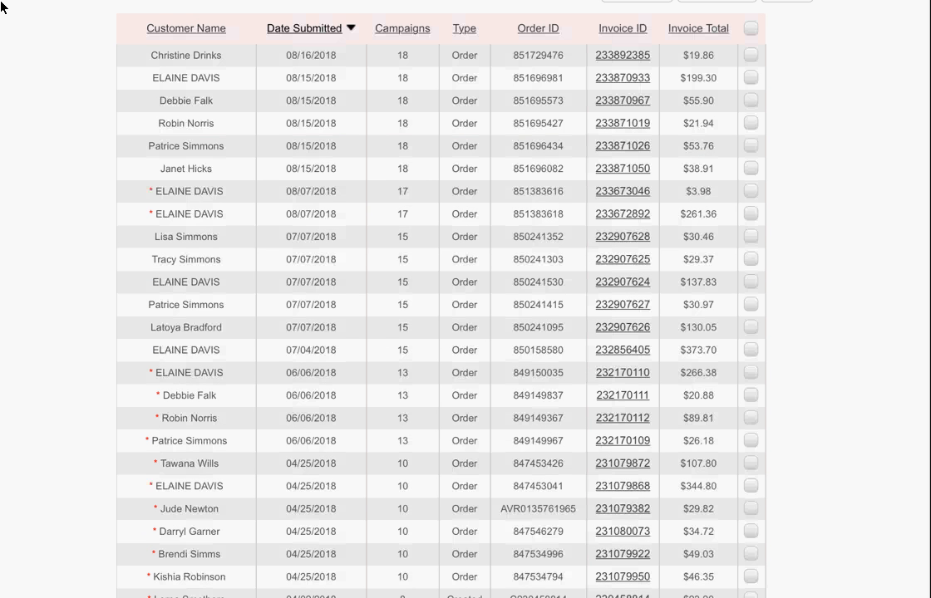
scroll(2, 7, up, 2)
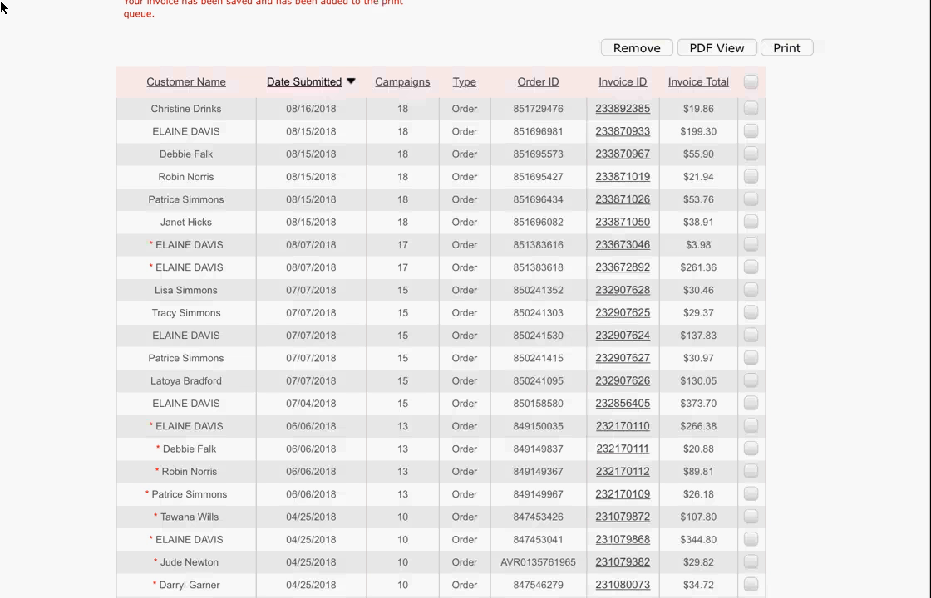
scroll(3, 7, down, 2)
scroll(3, 6, up, 6)
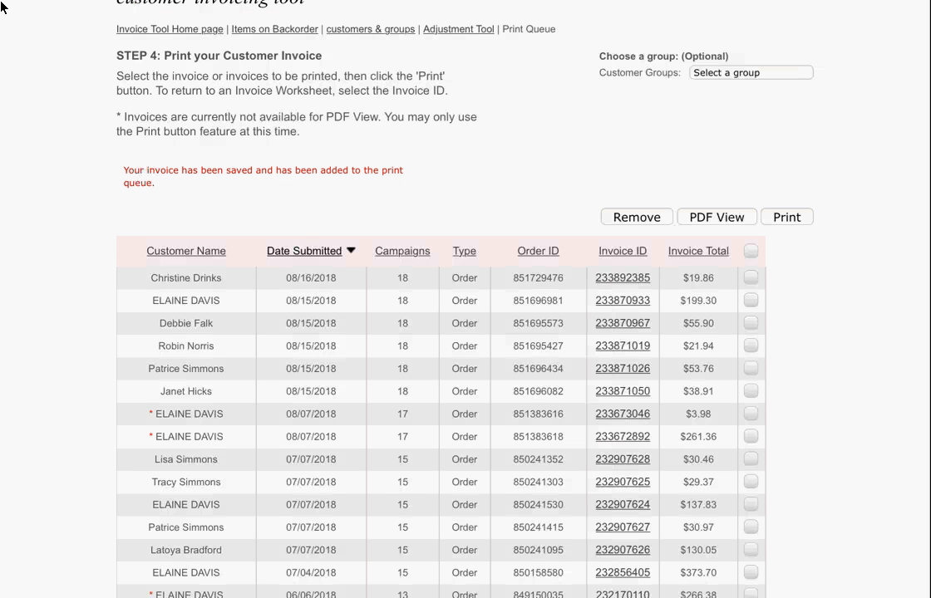
scroll(2, 7, up, 2)
scroll(3, 7, up, 2)
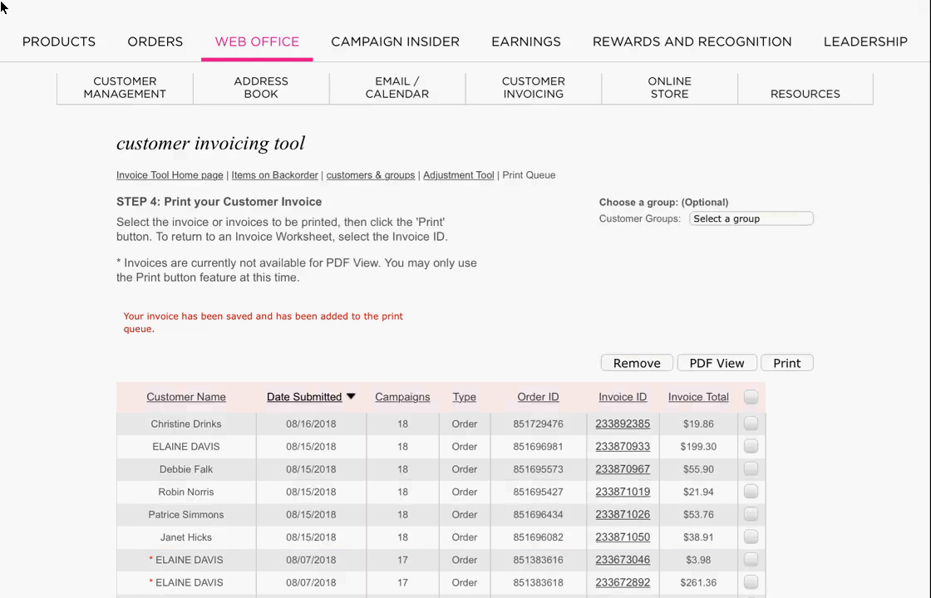
scroll(2, 7, down, 2)
scroll(3, 6, down, 2)
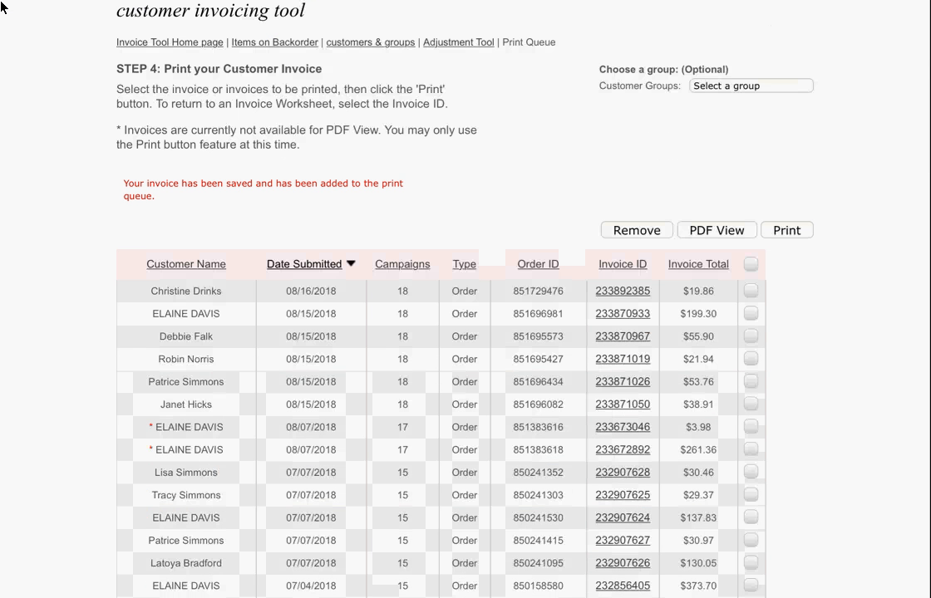
scroll(2, 7, up, 1)
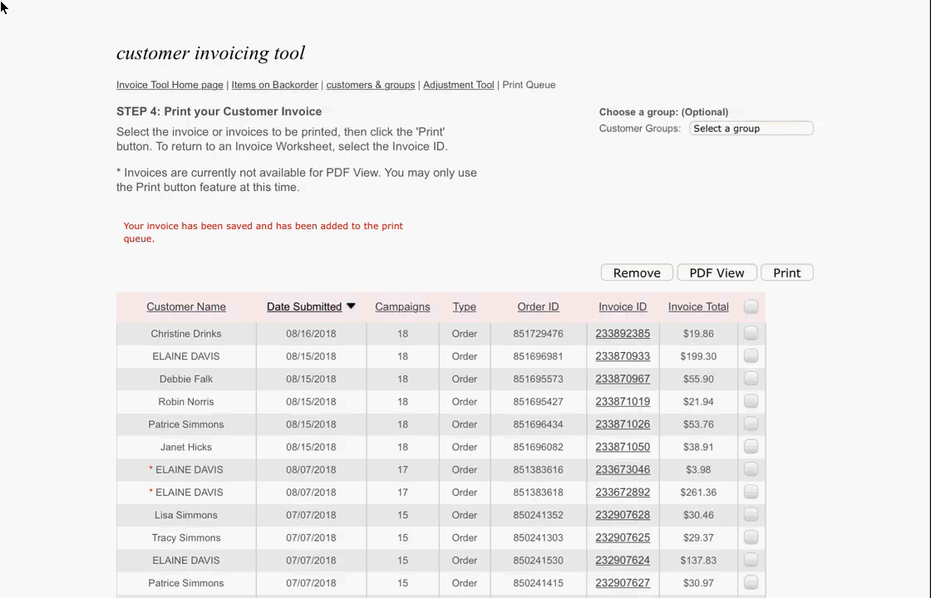
scroll(3, 7, up, 3)
scroll(2, 6, down, 3)
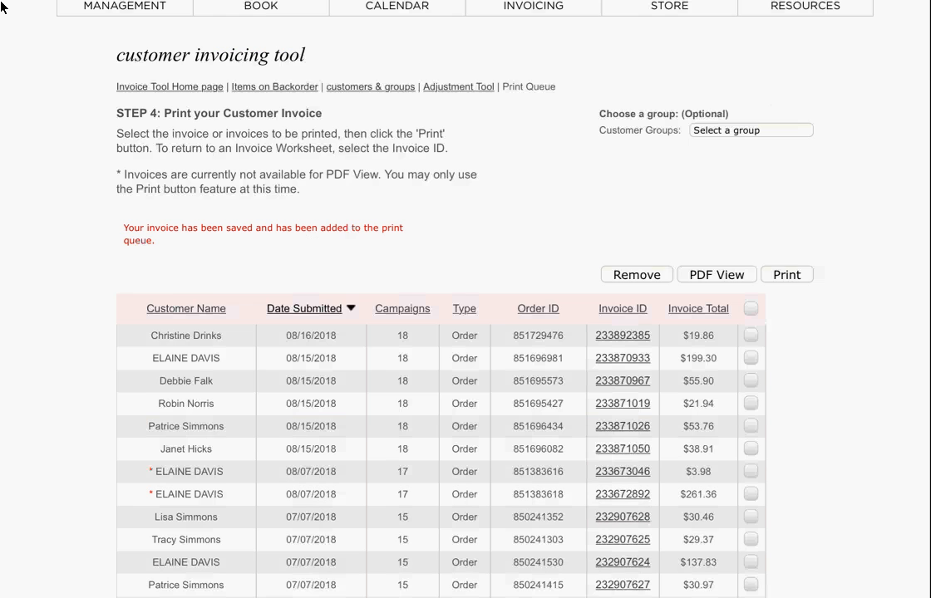
scroll(2, 7, down, 3)
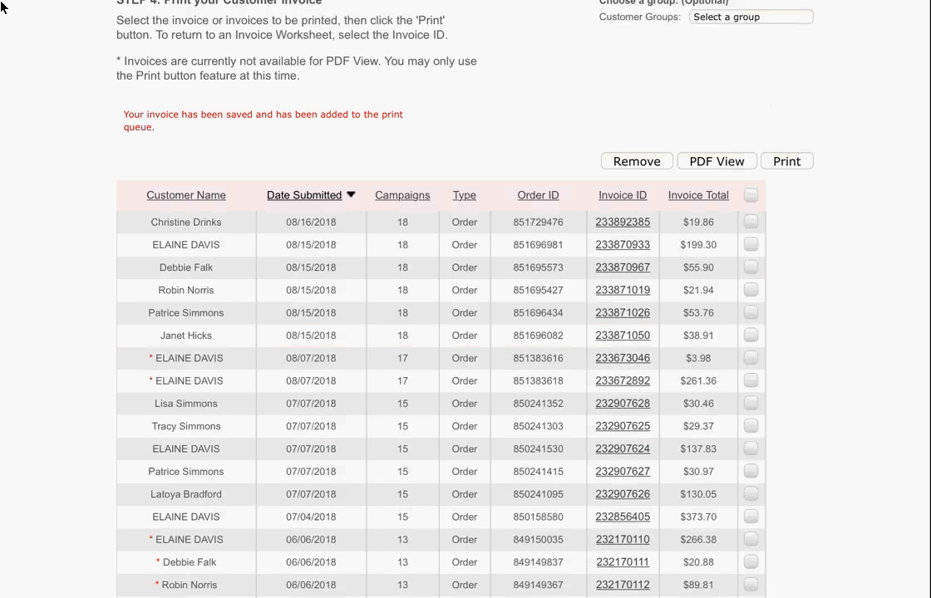
scroll(2, 7, up, 9)
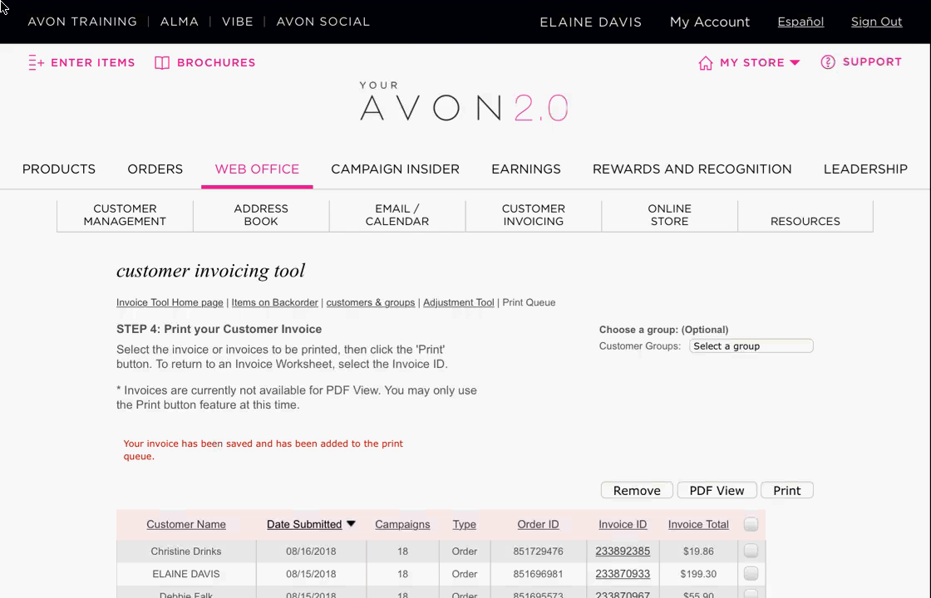
scroll(3, 7, down, 6)
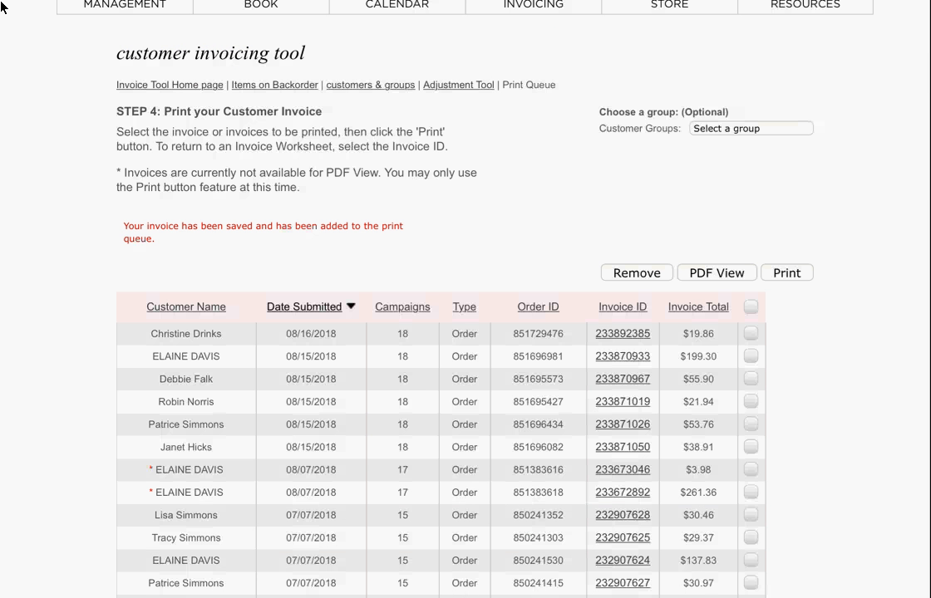